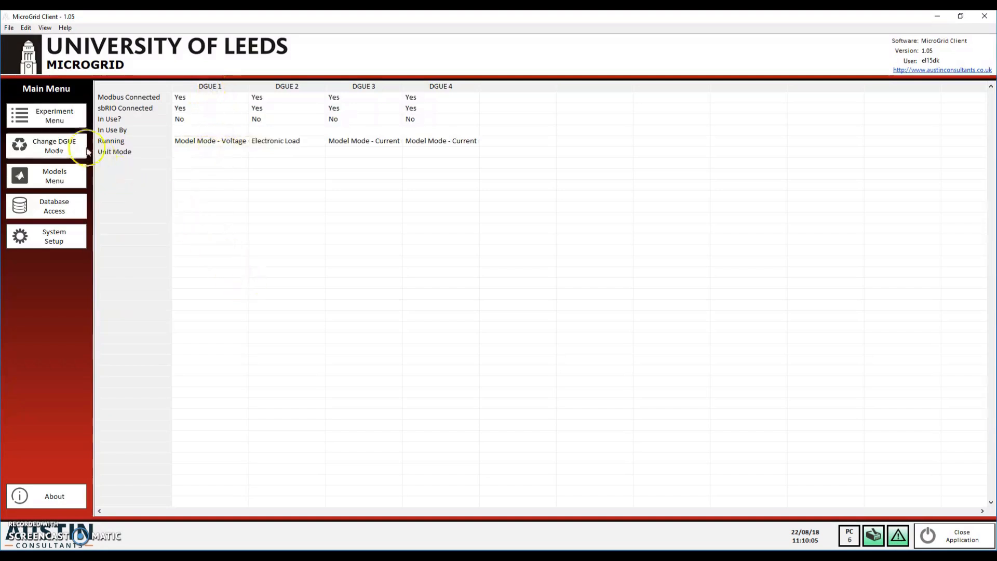
Change the DGUE 1 unit's mode to Modbus (GE/EL)
click(67, 144)
click(478, 292)
click(495, 306)
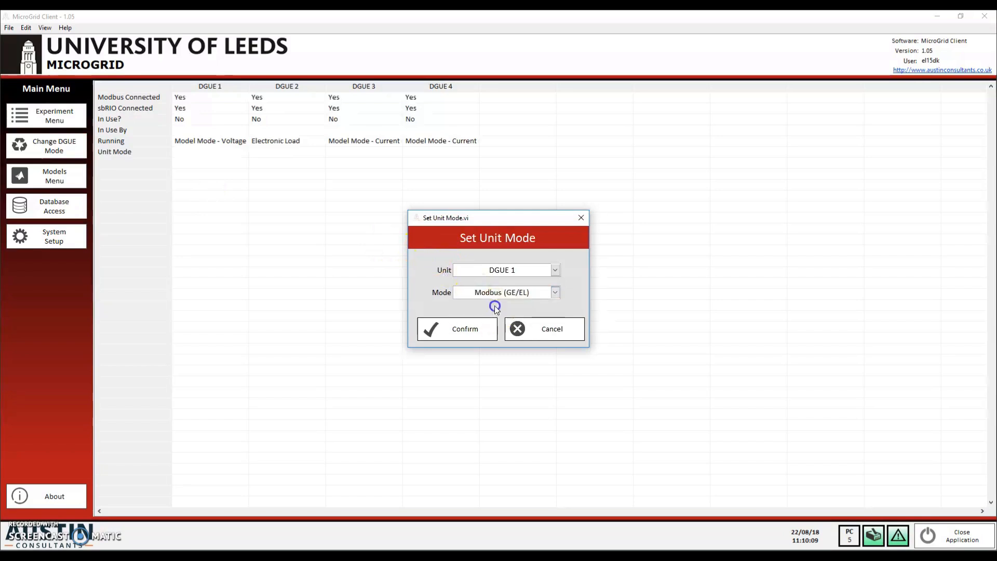
click(474, 329)
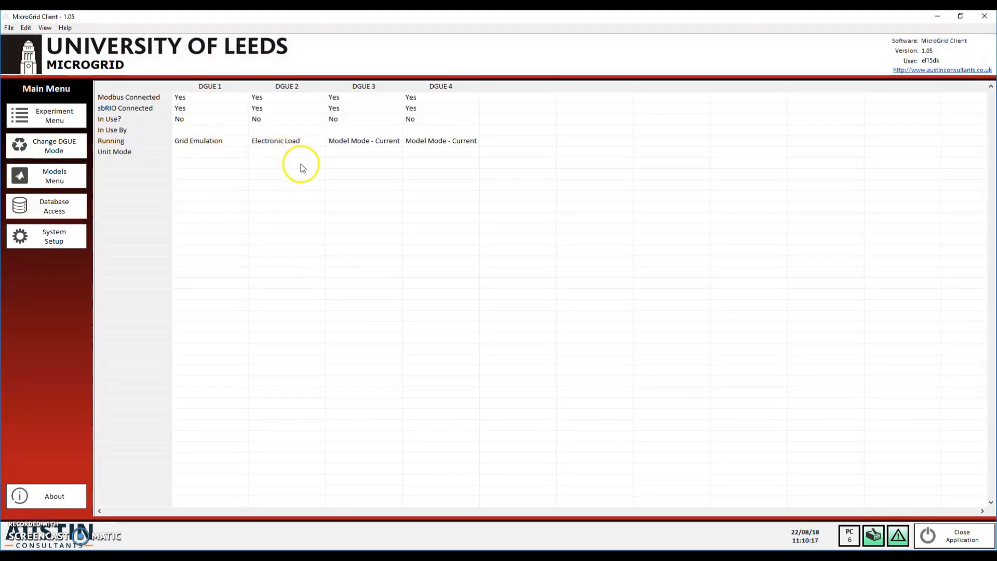
Add a Grid Emulation node named GE to the experiment's required nodes and assign DGUE 1 to it
click(68, 120)
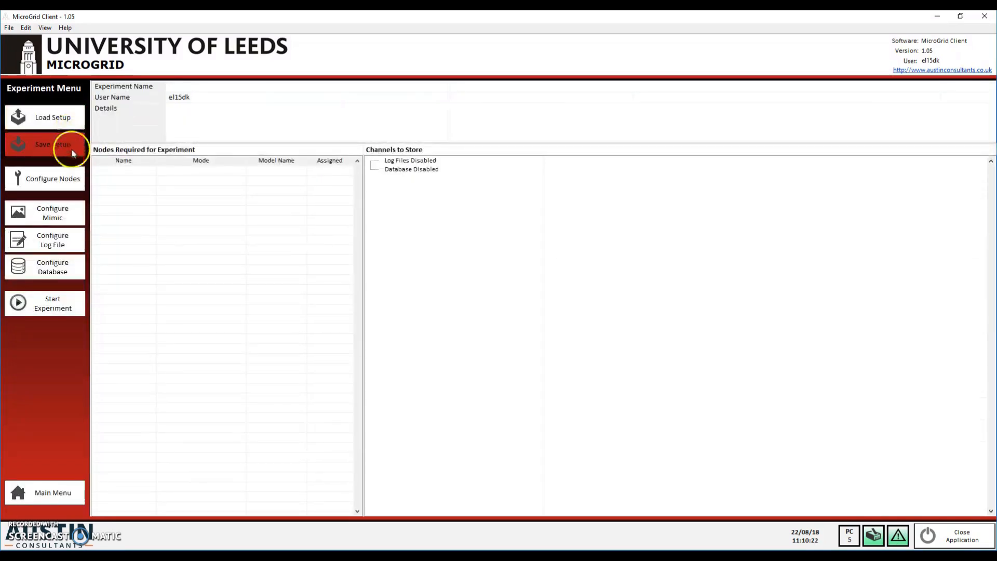
click(61, 181)
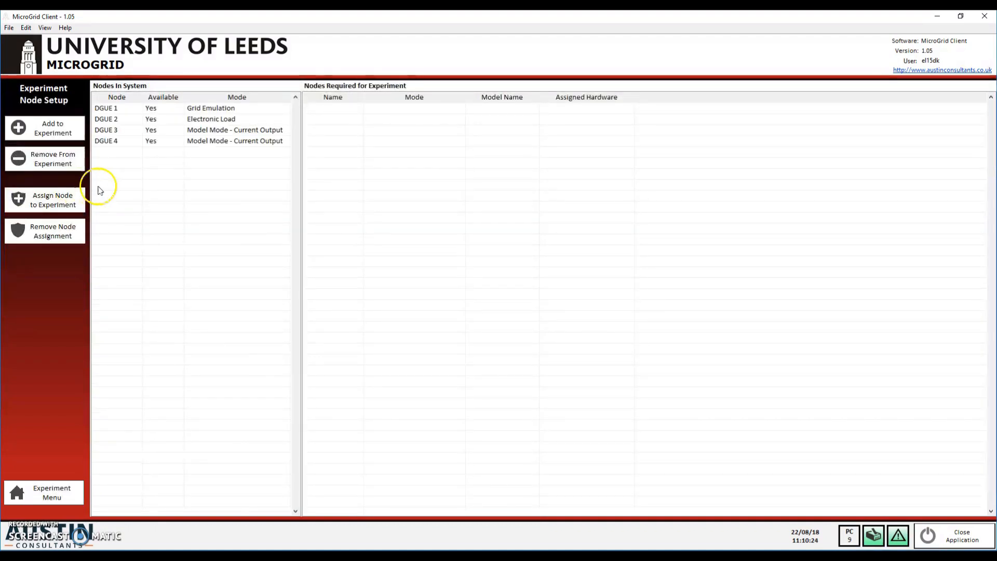
click(211, 107)
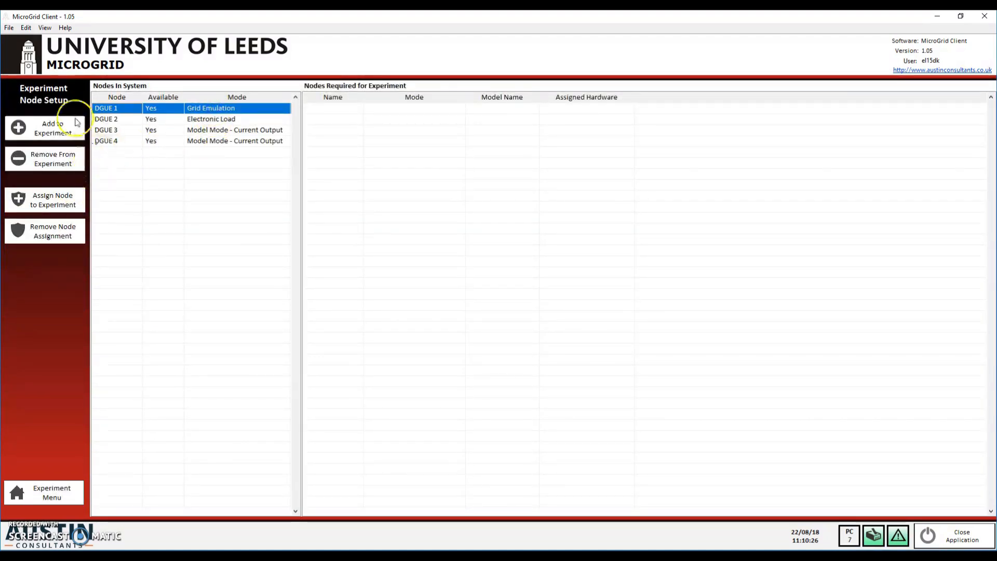
click(56, 128)
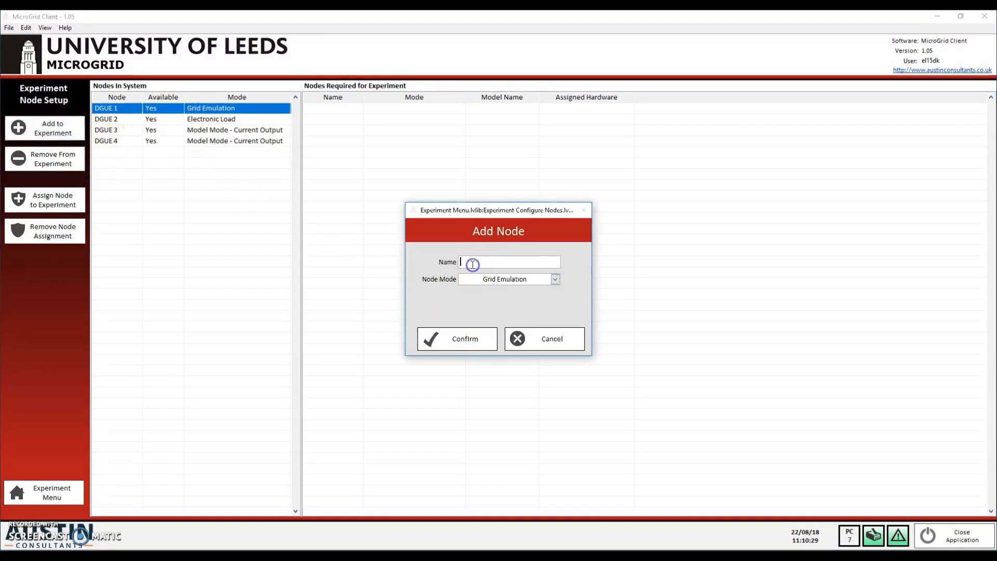
click(450, 346)
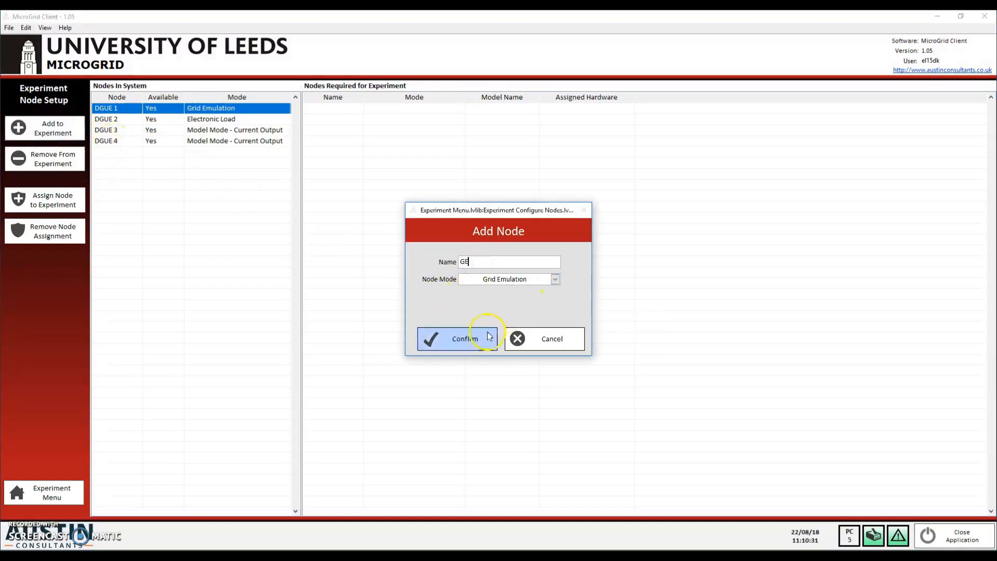
click(565, 108)
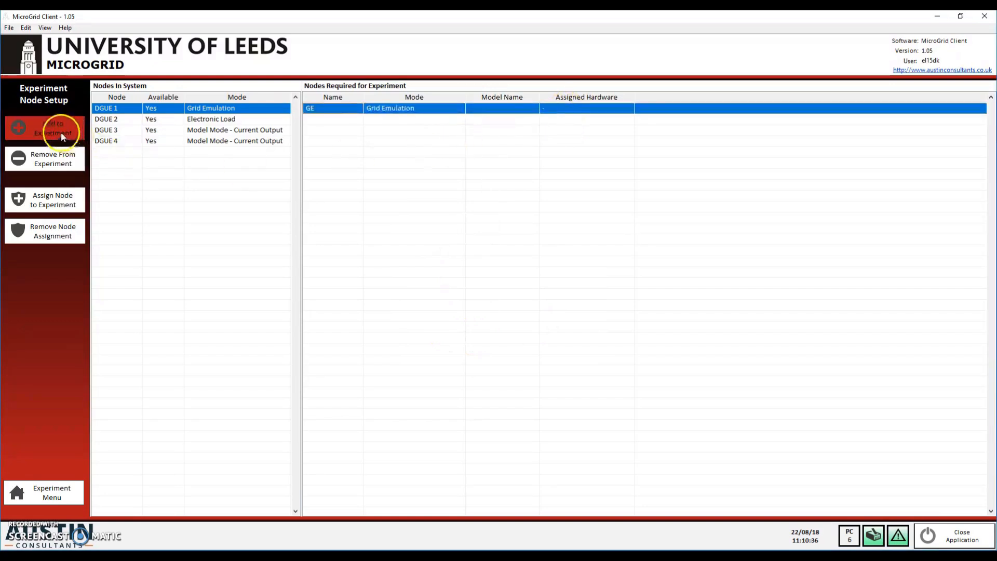
click(55, 202)
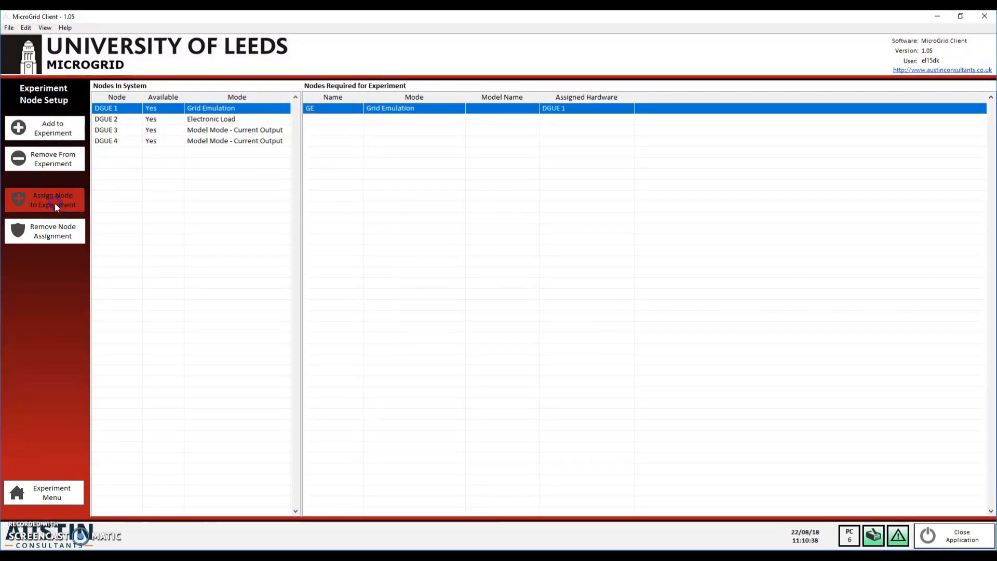
Add an Electronic Load node named EL to the experiment, assign DGUE 2 to it and return to the experiment overview
click(207, 121)
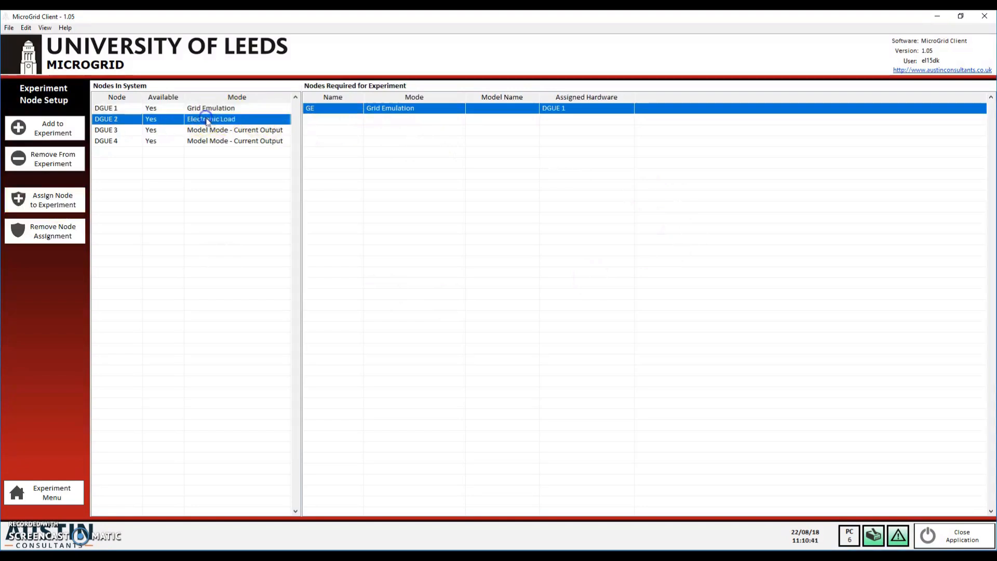
click(65, 132)
text(El)
click(502, 288)
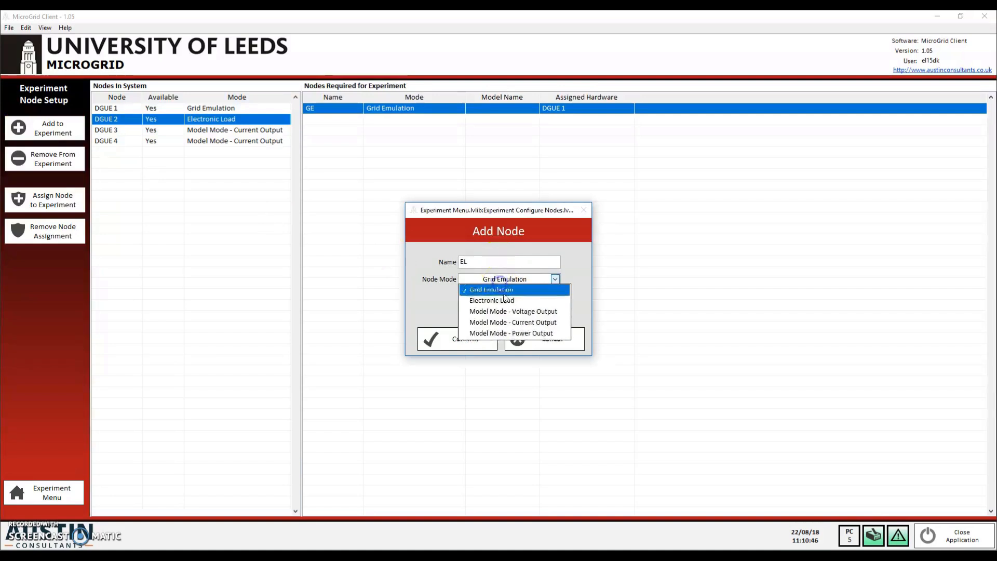
click(506, 299)
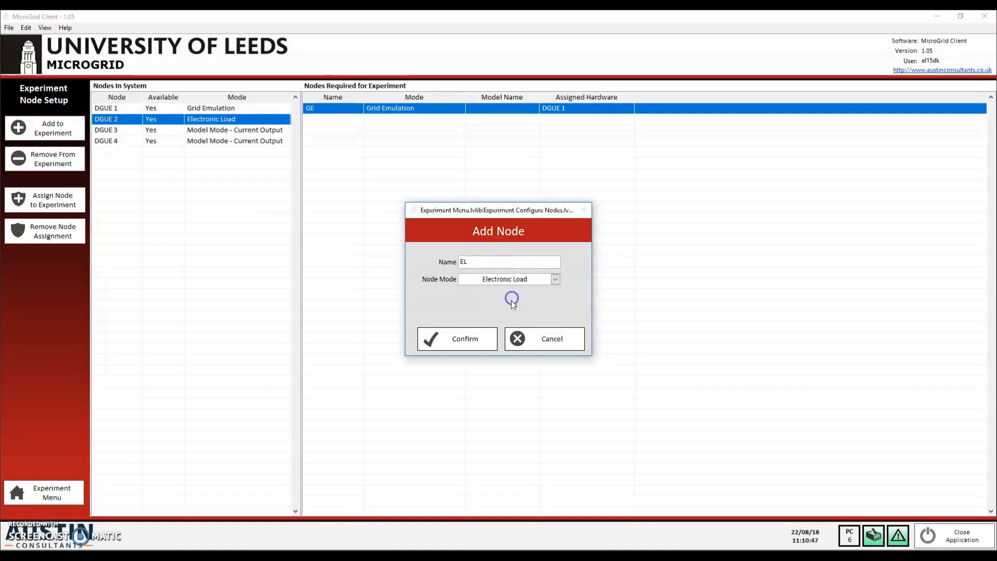
click(459, 343)
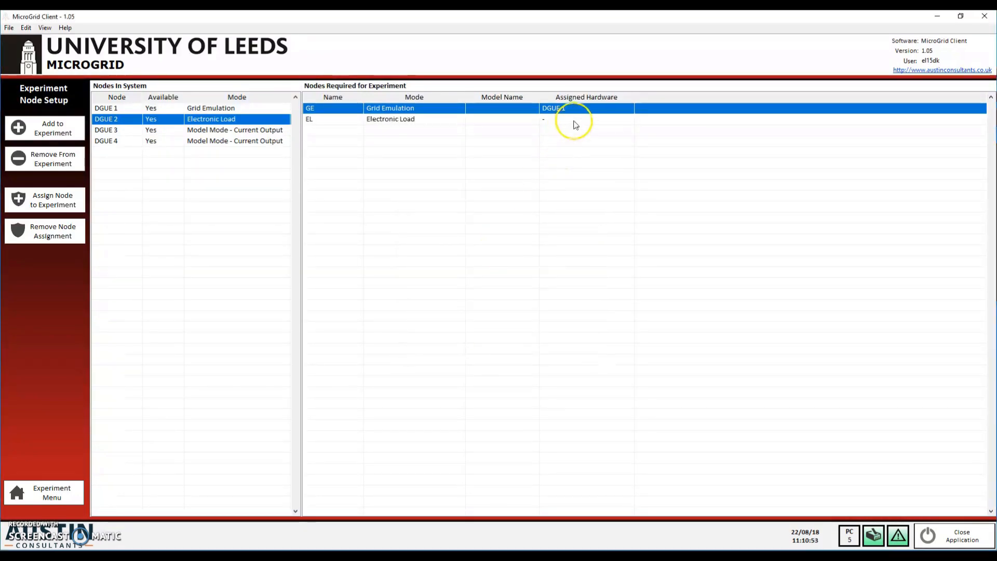
click(571, 120)
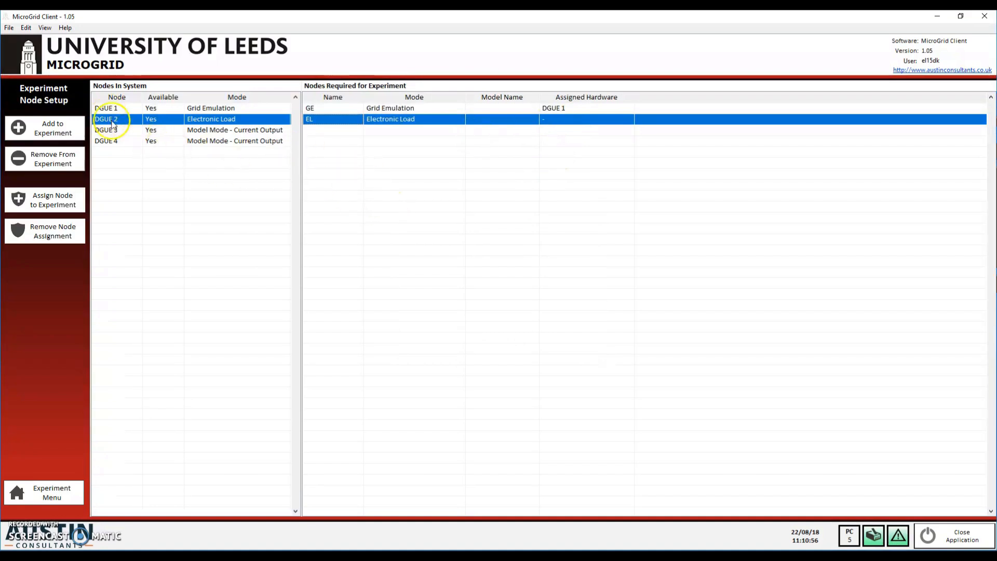
click(47, 202)
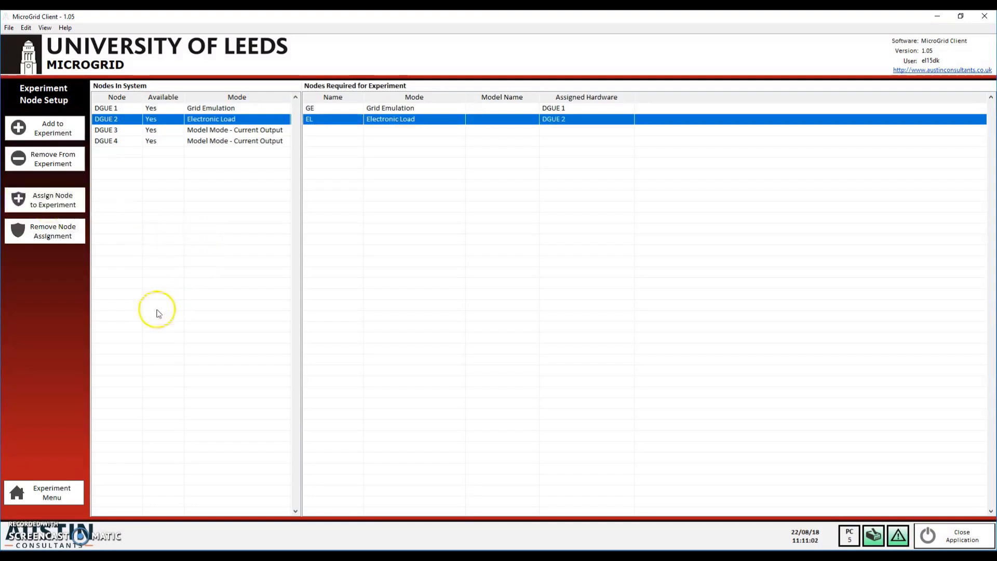
click(50, 490)
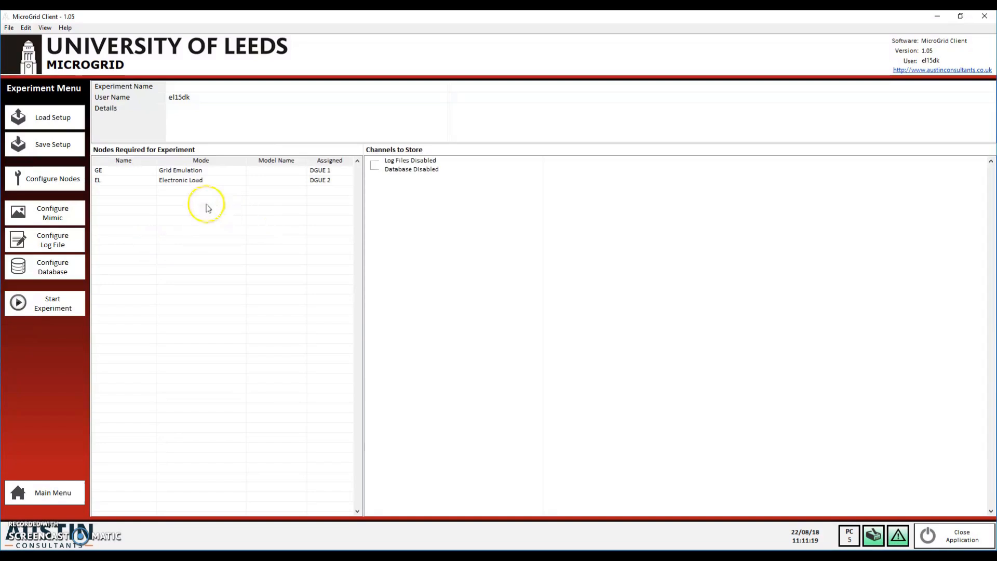
Enable the experiment's log file and expand the 1Hz channel groups of the GE and EL nodes
click(51, 243)
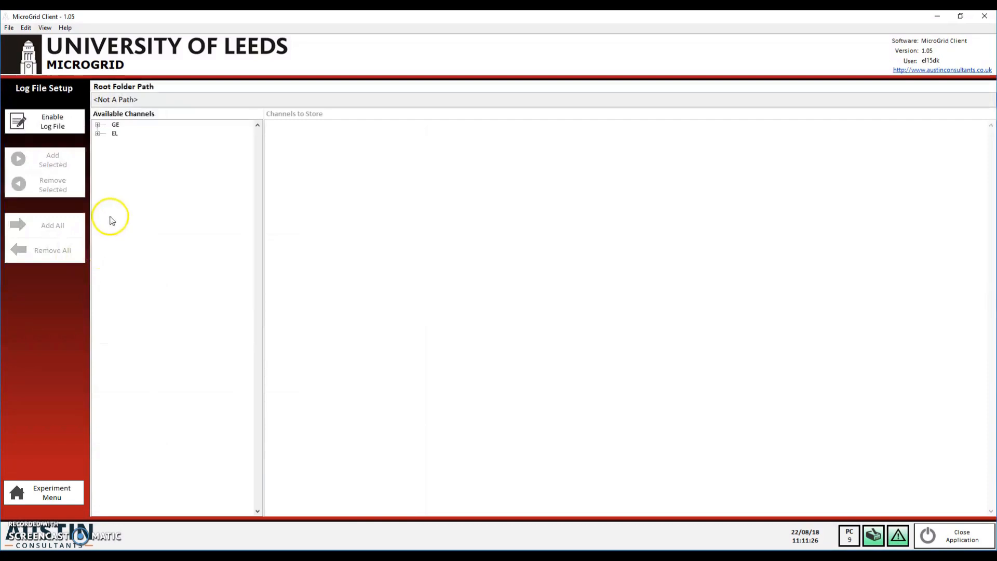
click(51, 124)
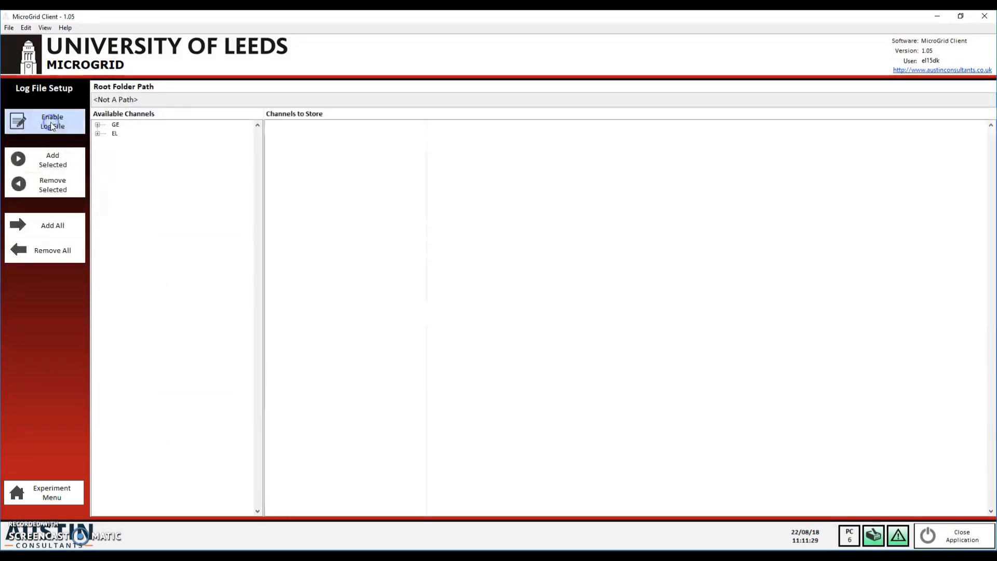
click(98, 125)
click(105, 133)
click(105, 186)
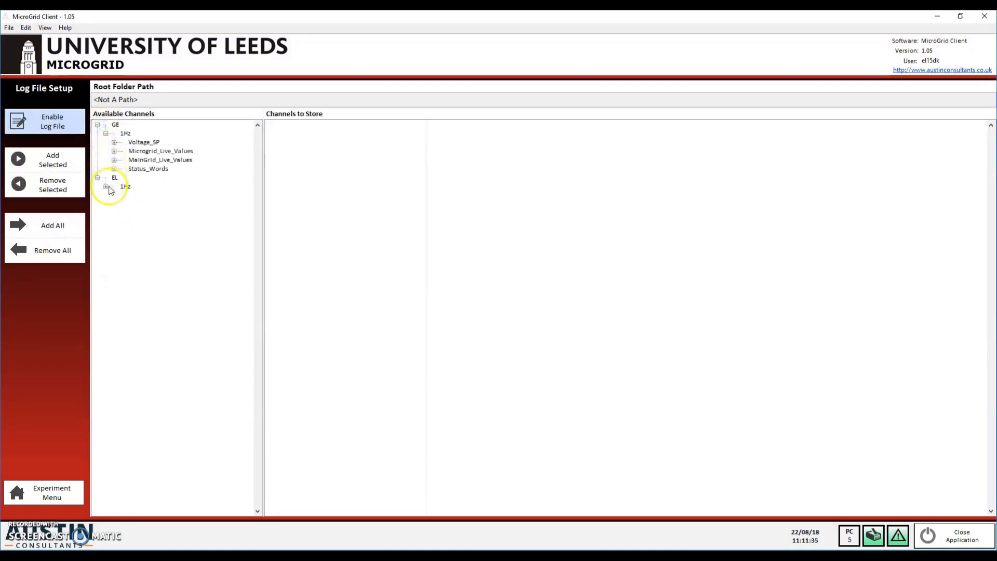
Add the single channel Voltage_H14_AC_W_SP from GE's Voltage_SP group to the log file's channels to store
click(114, 142)
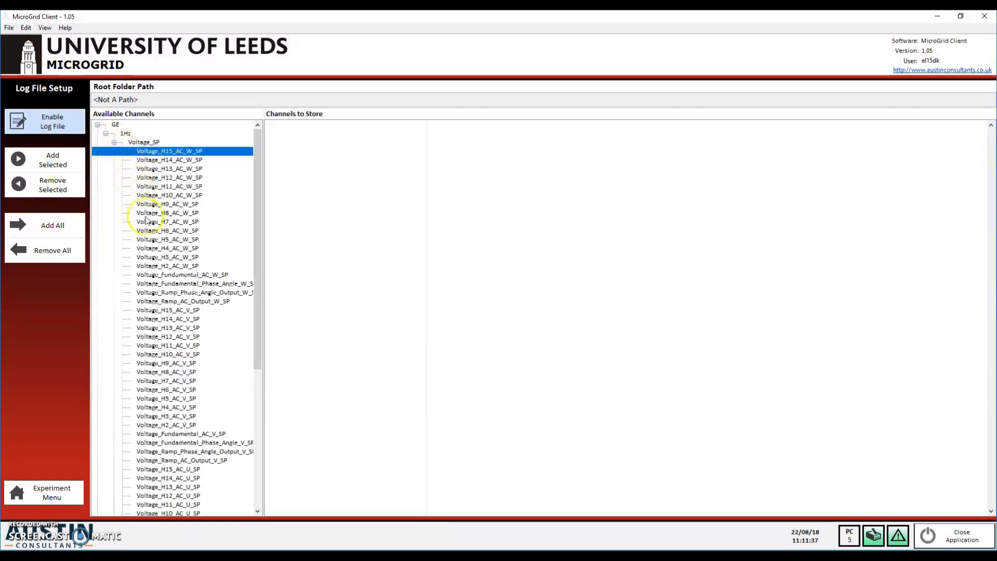
scroll(148, 239, down, 2)
scroll(178, 319, up, 2)
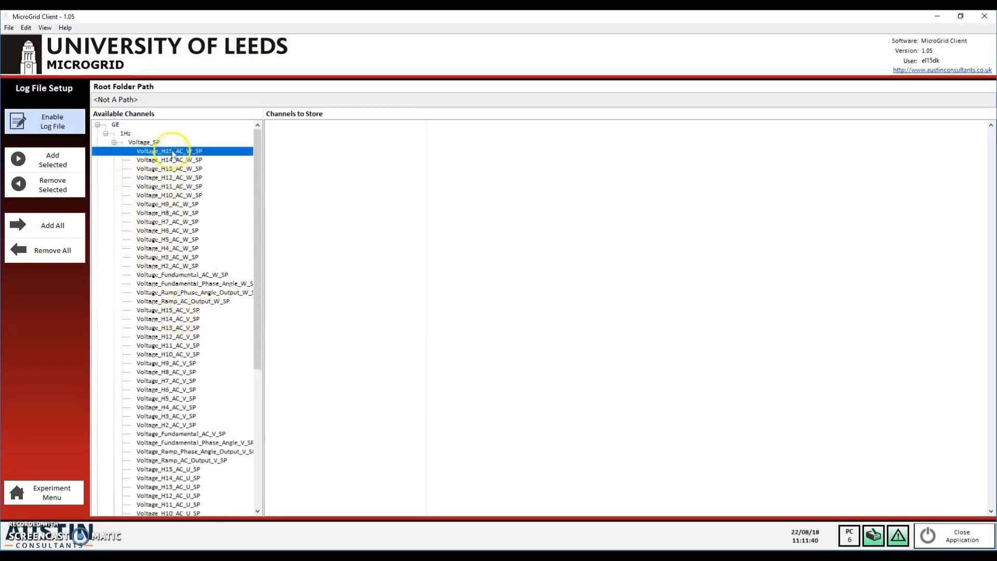
click(174, 161)
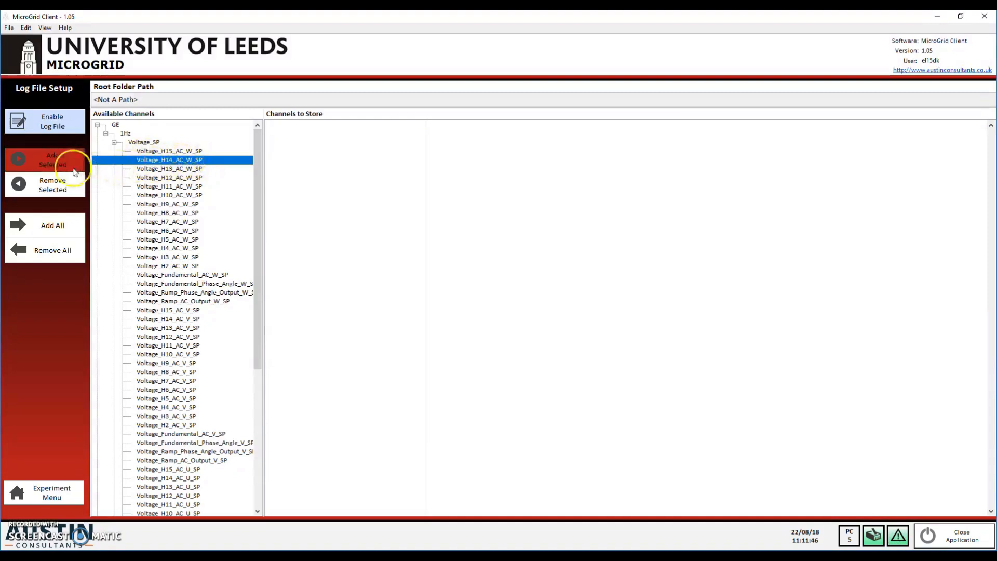
click(45, 160)
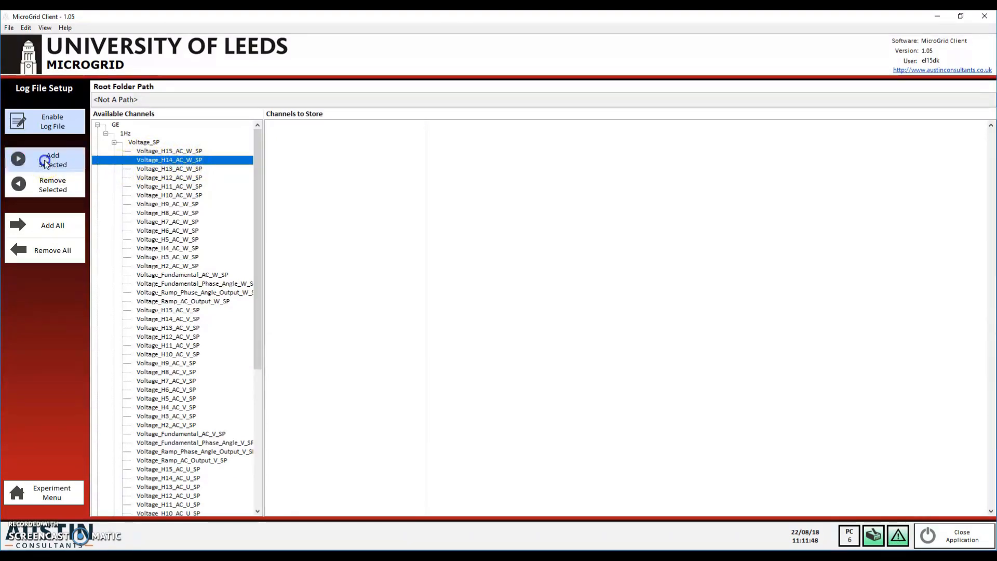
click(346, 176)
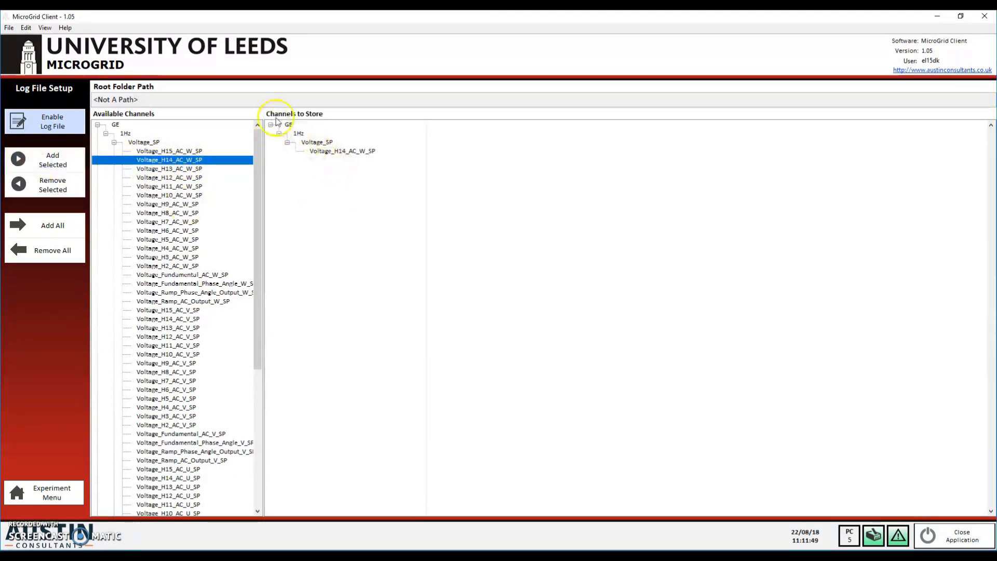
click(343, 152)
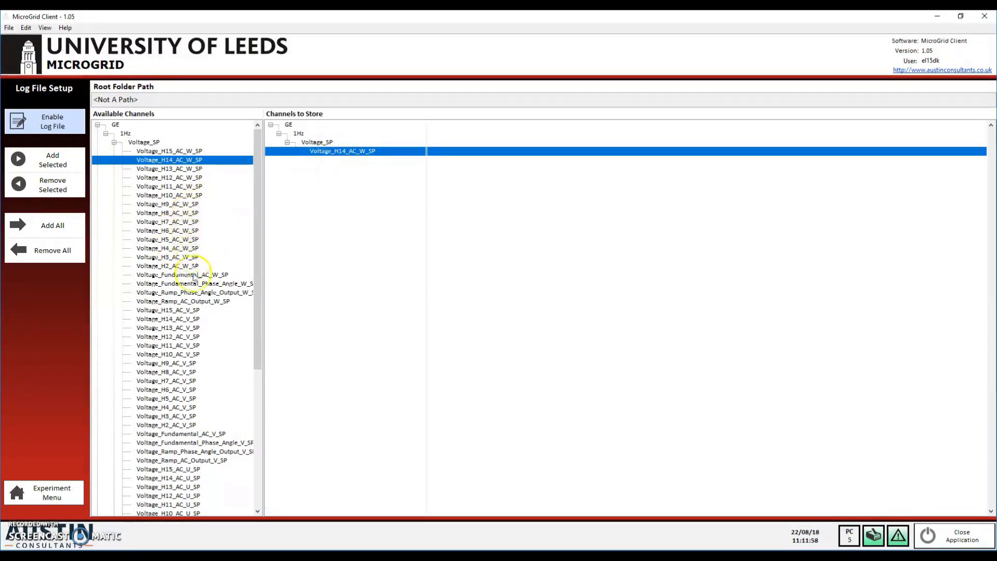
Add all available GE and EL channels to the log file and return to the experiment overview
click(114, 142)
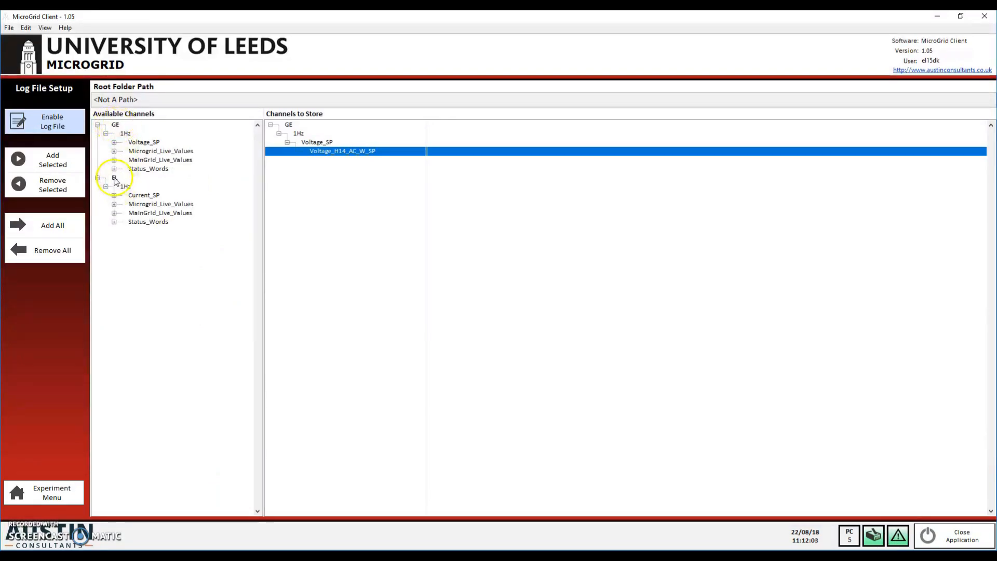
click(42, 227)
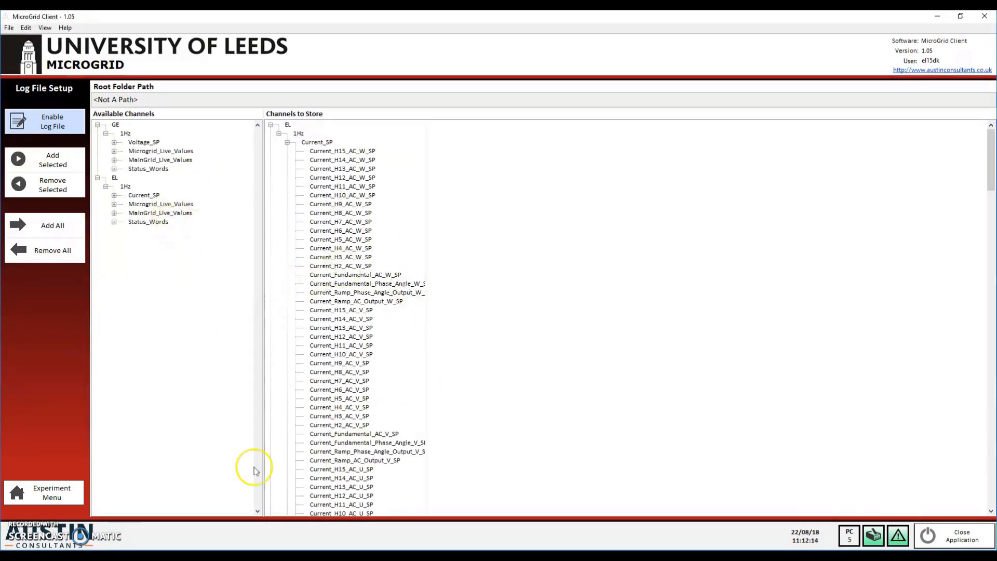
click(68, 486)
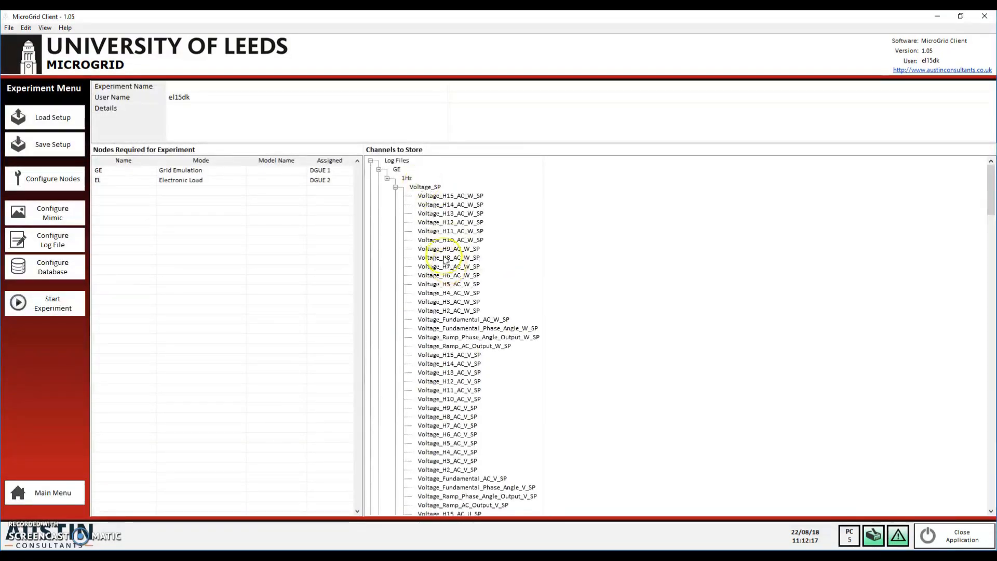
Review the log file channels listed for storage, collapsing the GE and EL groups
scroll(431, 224, down, 7)
scroll(406, 192, up, 7)
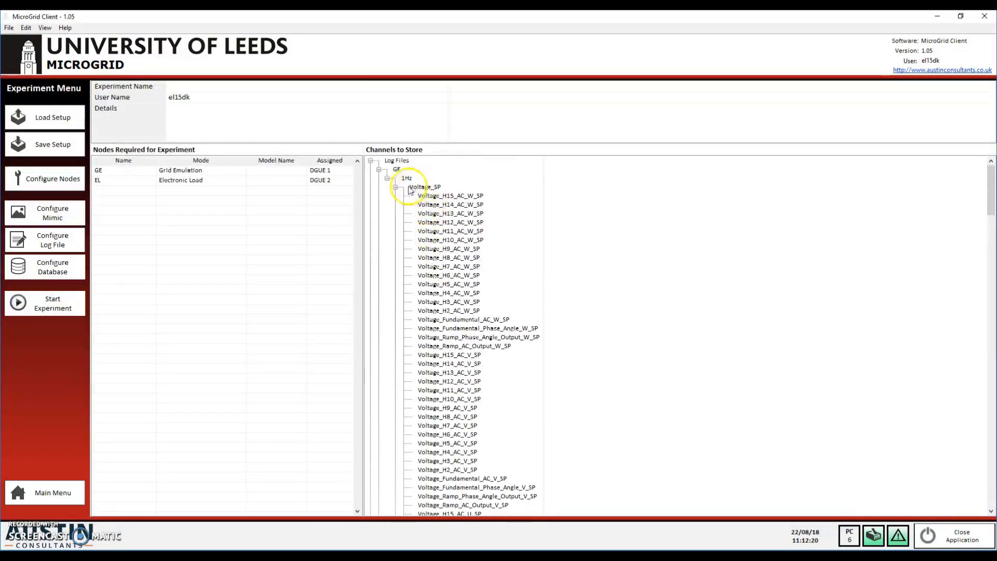
click(379, 170)
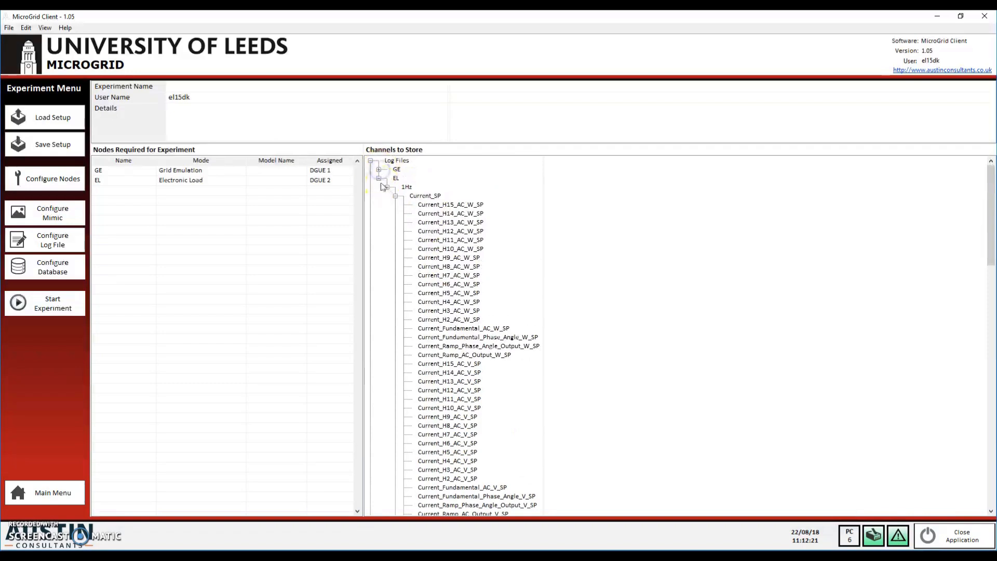
click(379, 179)
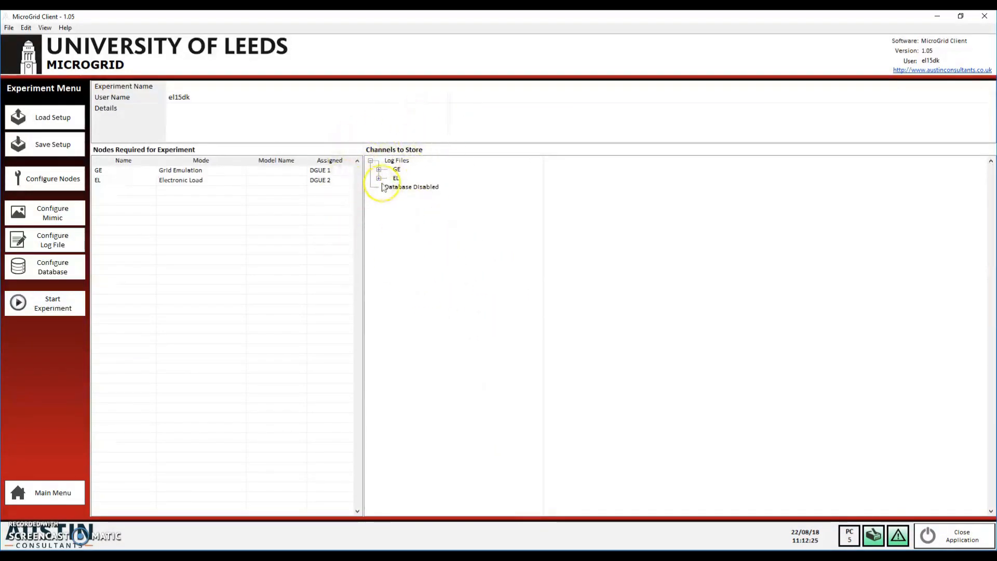
click(413, 228)
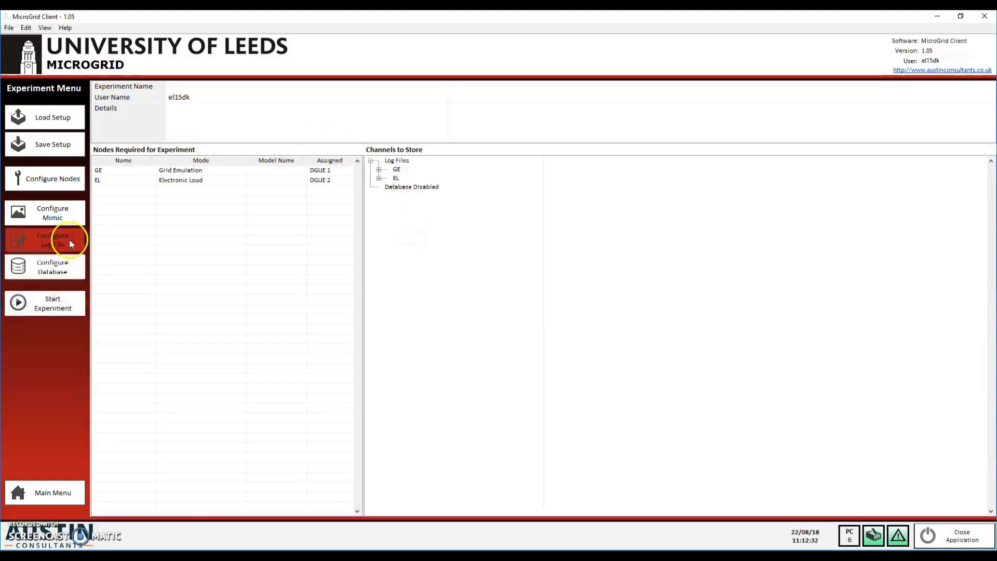
Save the experiment setup under the file name GE_EL1
click(60, 144)
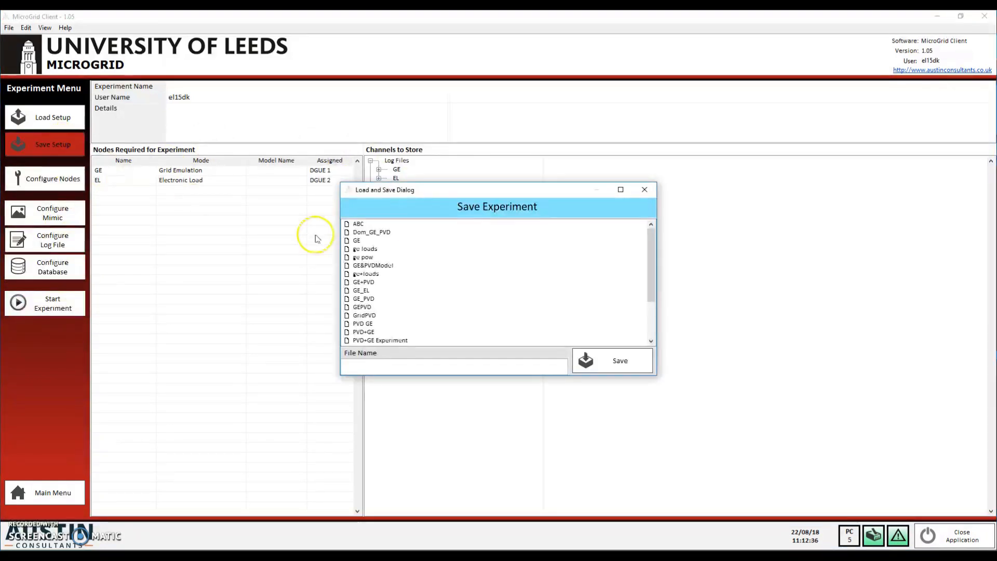
click(373, 366)
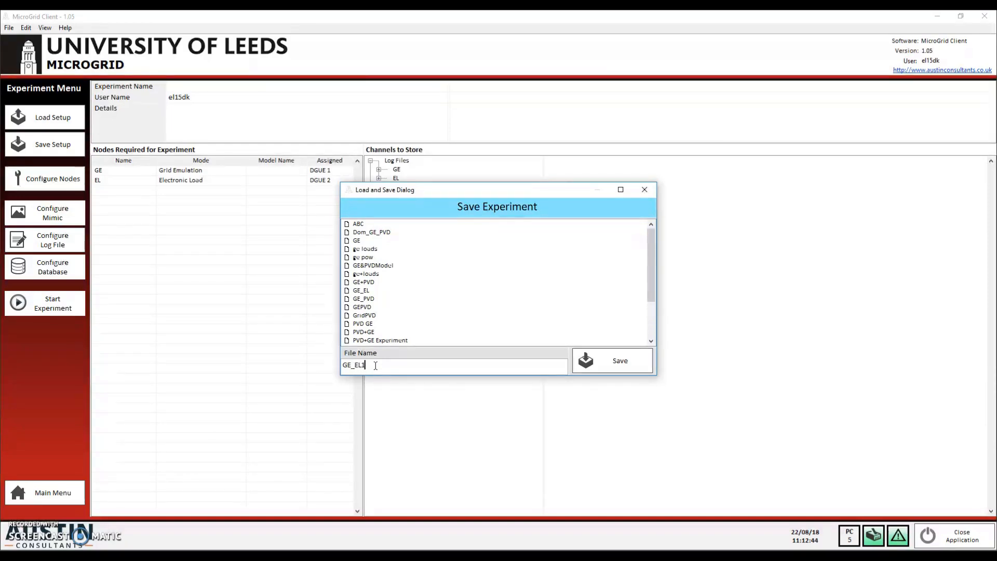
click(614, 366)
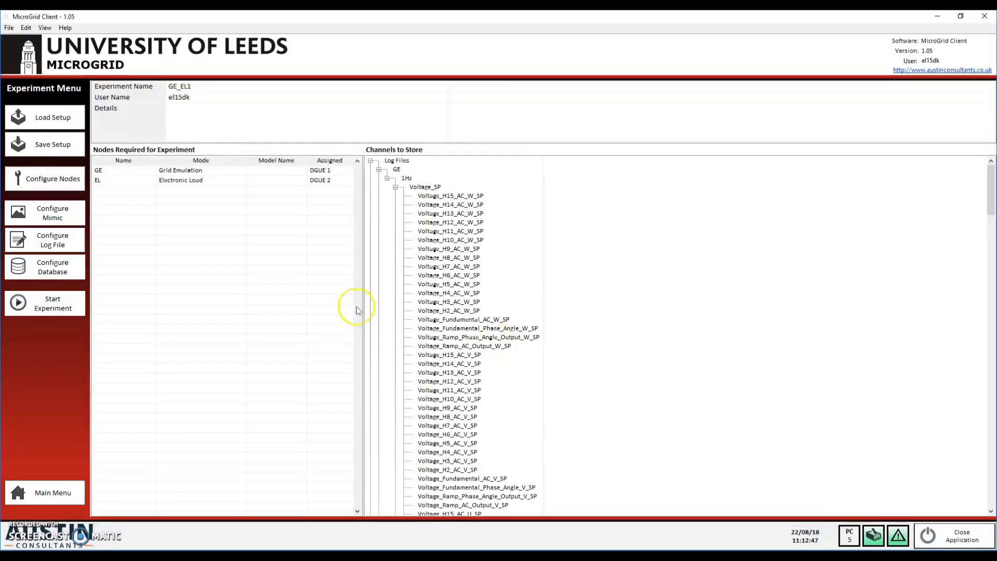
Start the GE_EL1 experiment, accept the safety warning for DGUE 1 and DGUE 2, and start the 1Hz log file
click(51, 307)
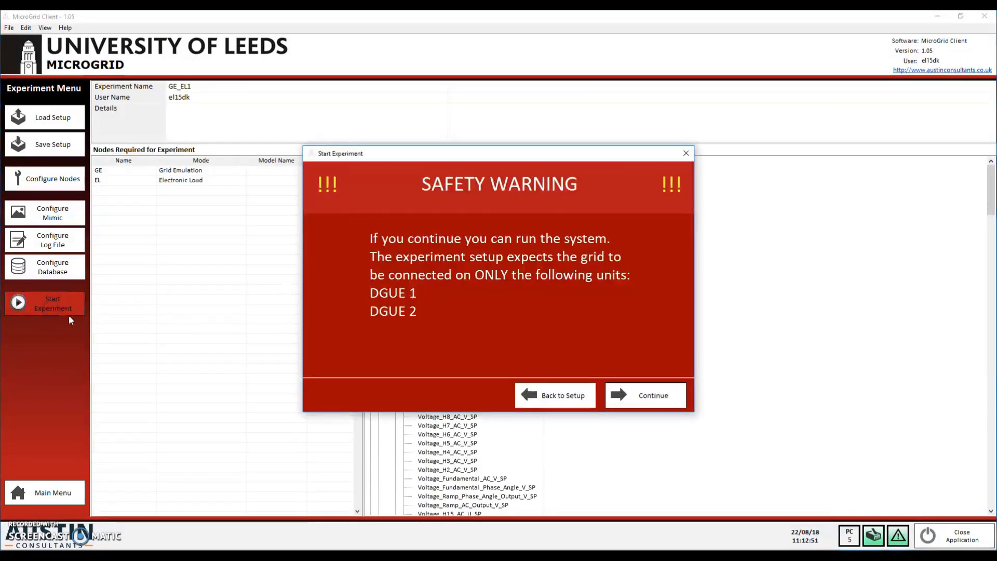
click(646, 394)
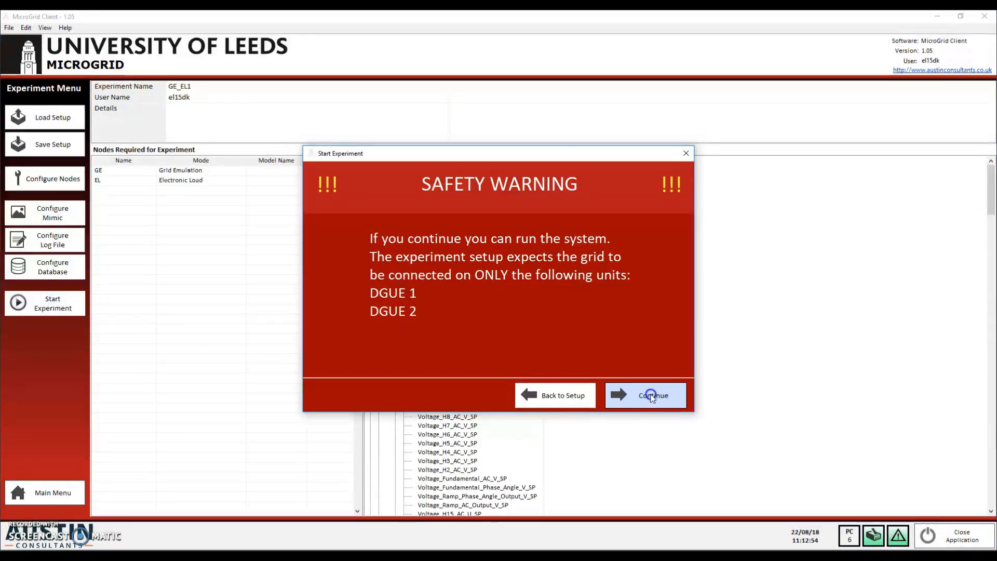
click(381, 317)
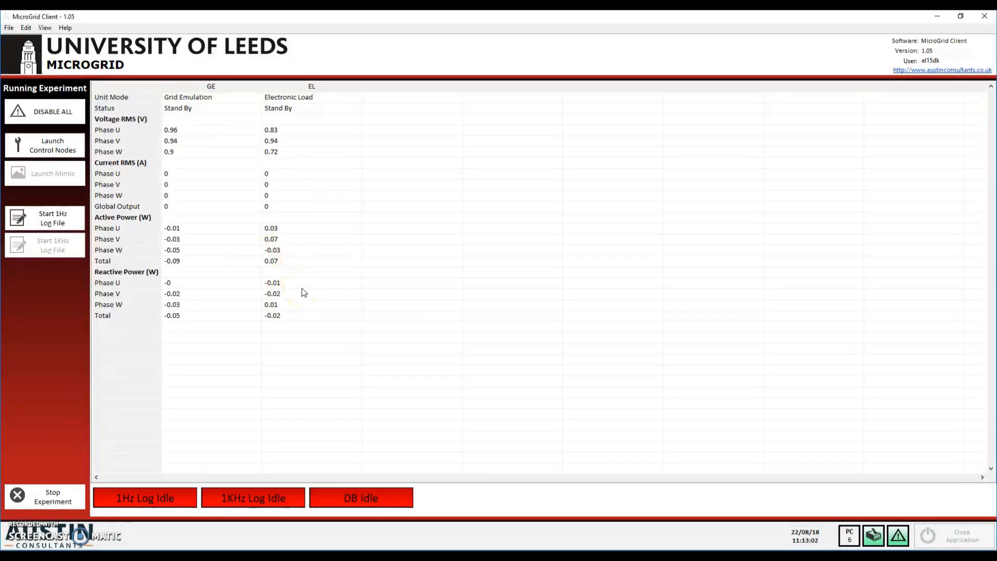
click(55, 222)
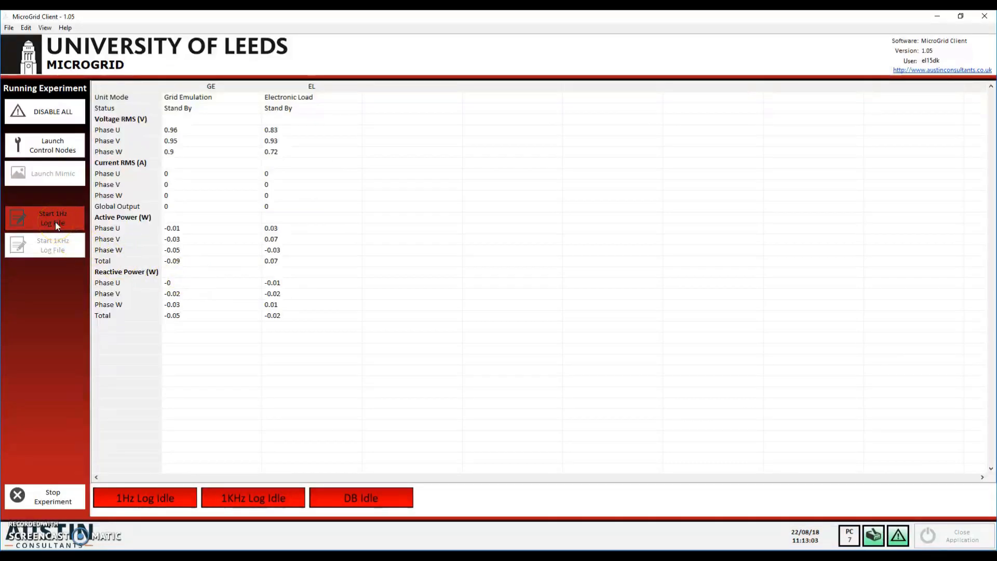
click(56, 222)
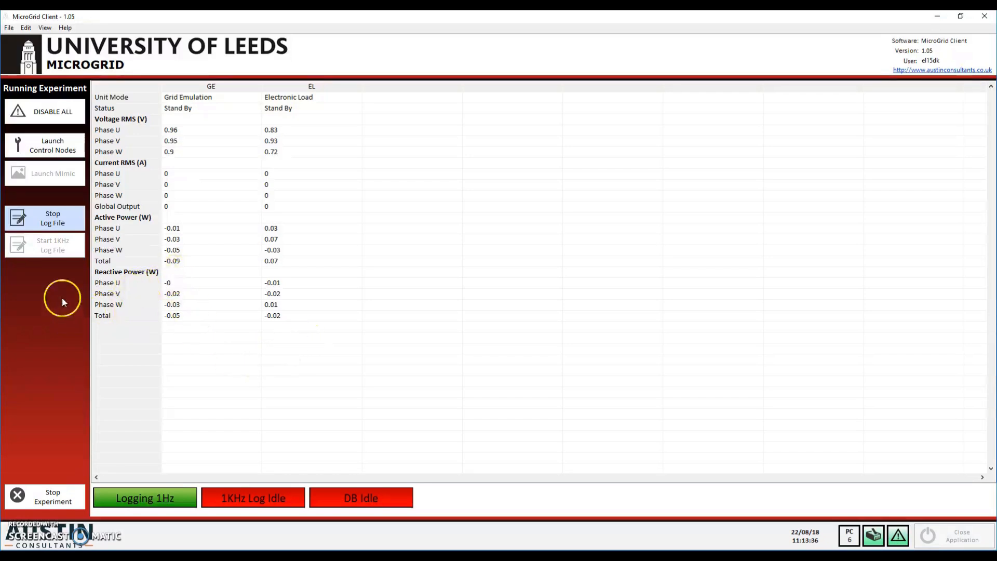
Stop the 1Hz log file, end the running experiment and minimise the client to reach the desktop
click(68, 223)
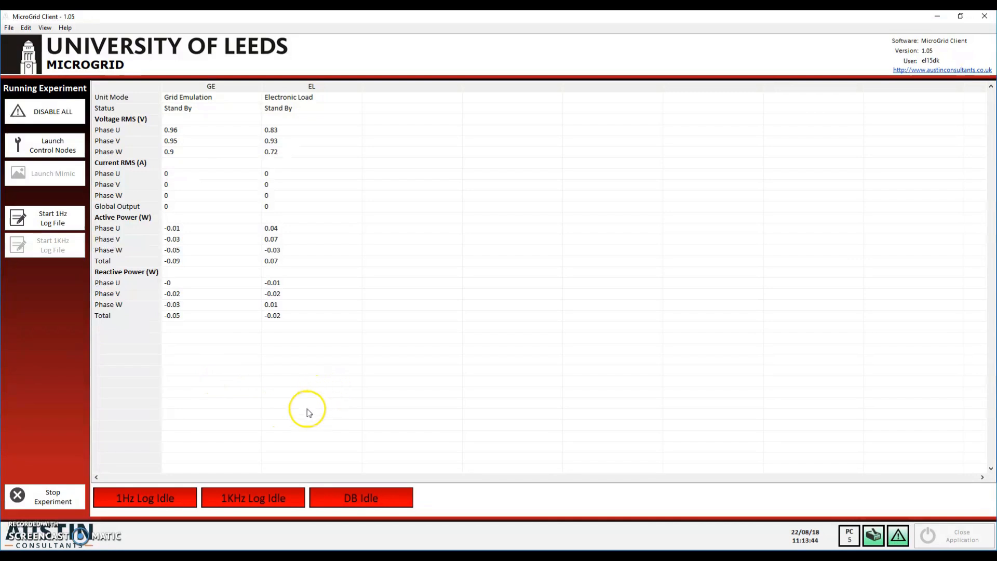
click(54, 496)
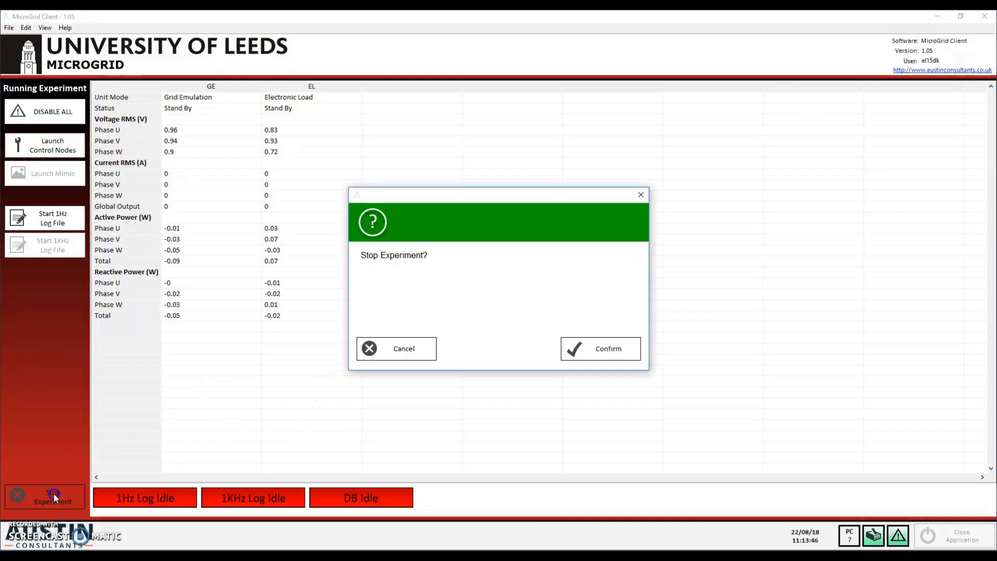
click(613, 354)
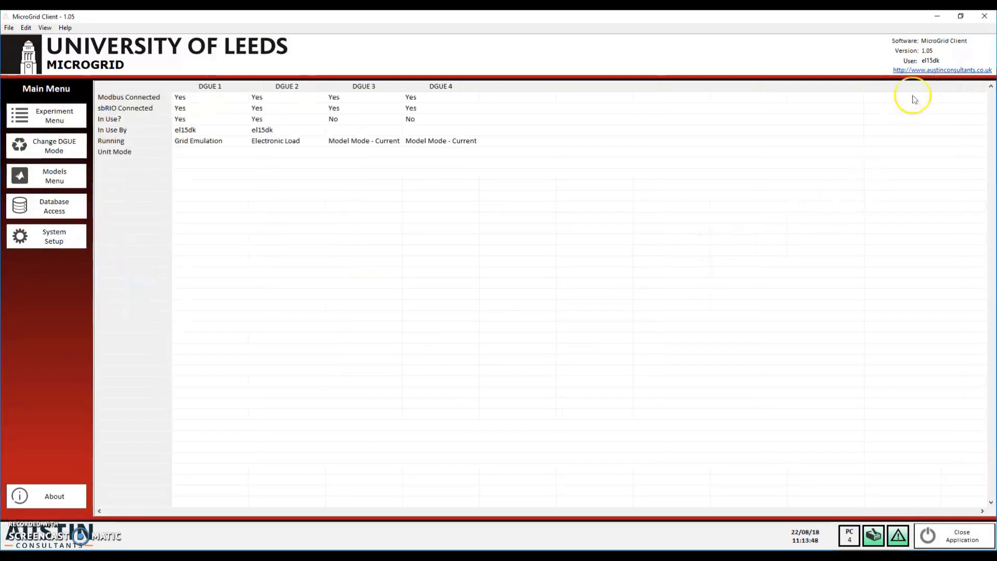
click(936, 17)
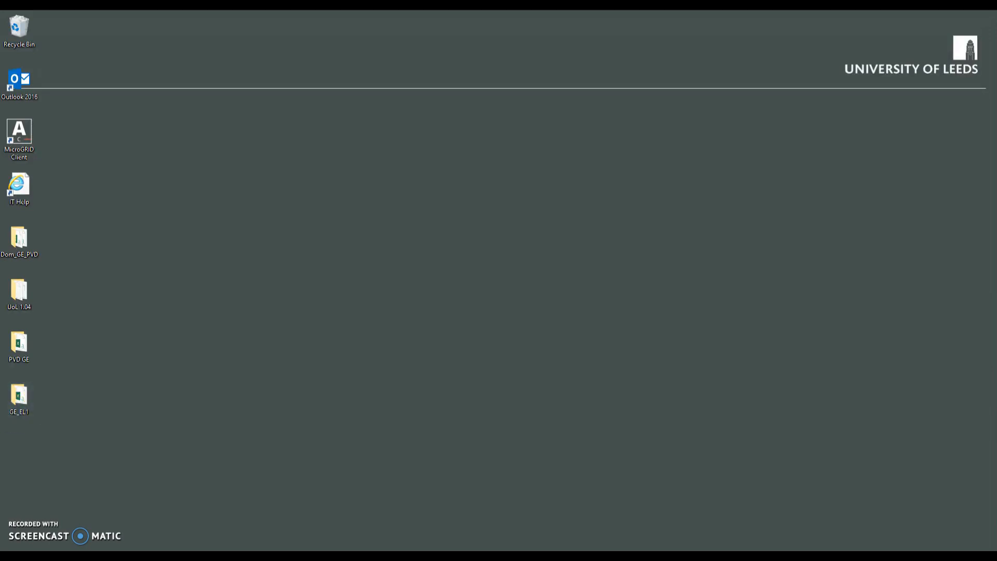
Open the GE_EL1 folder on the desktop and copy the logged file 1Hz.csv
click(17, 404)
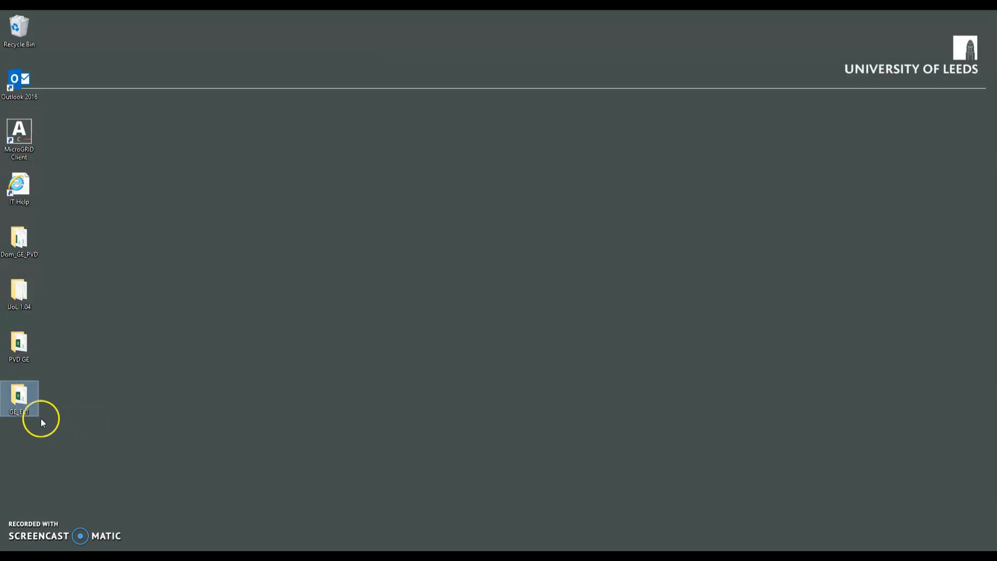
double_click(16, 402)
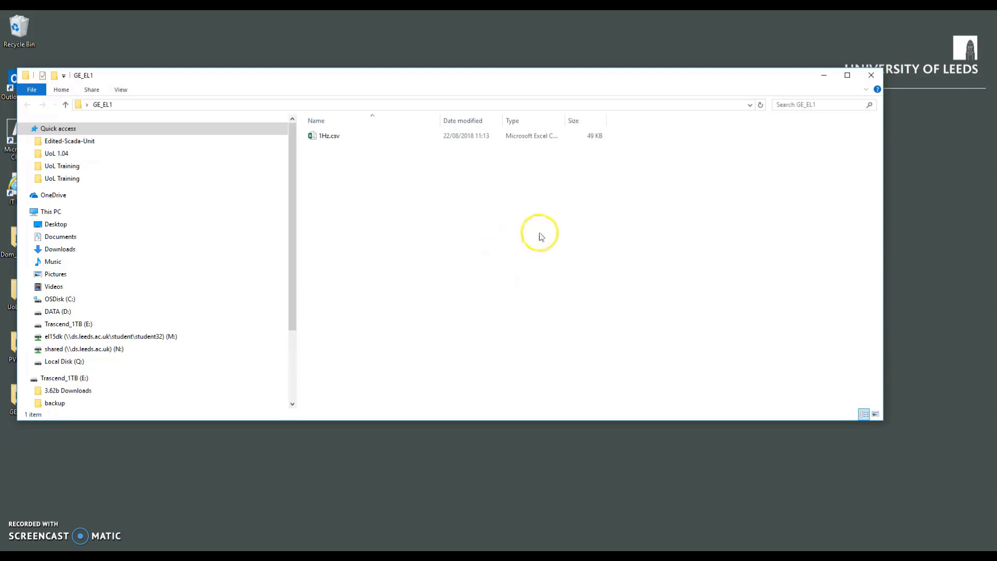
click(331, 138)
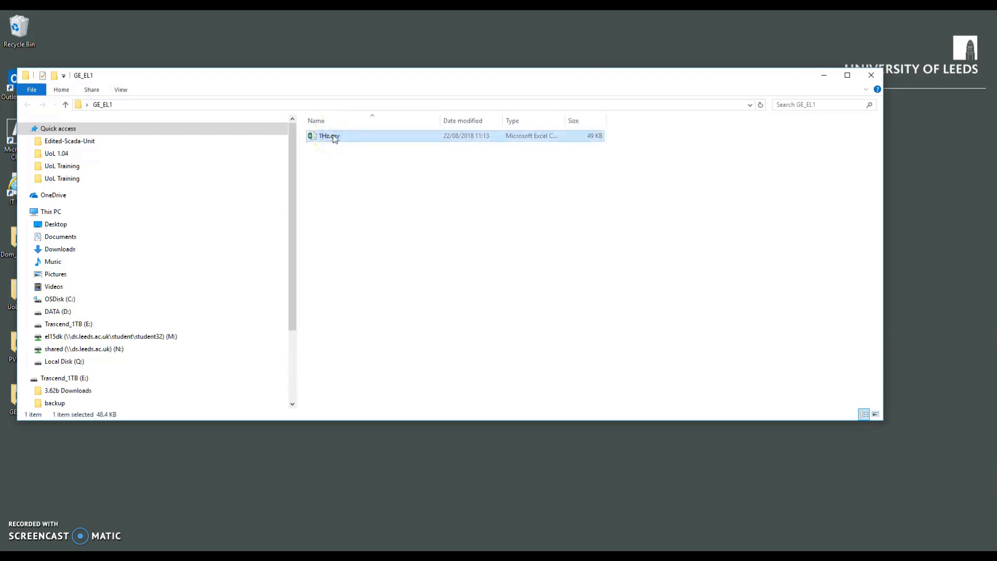
right_click(334, 137)
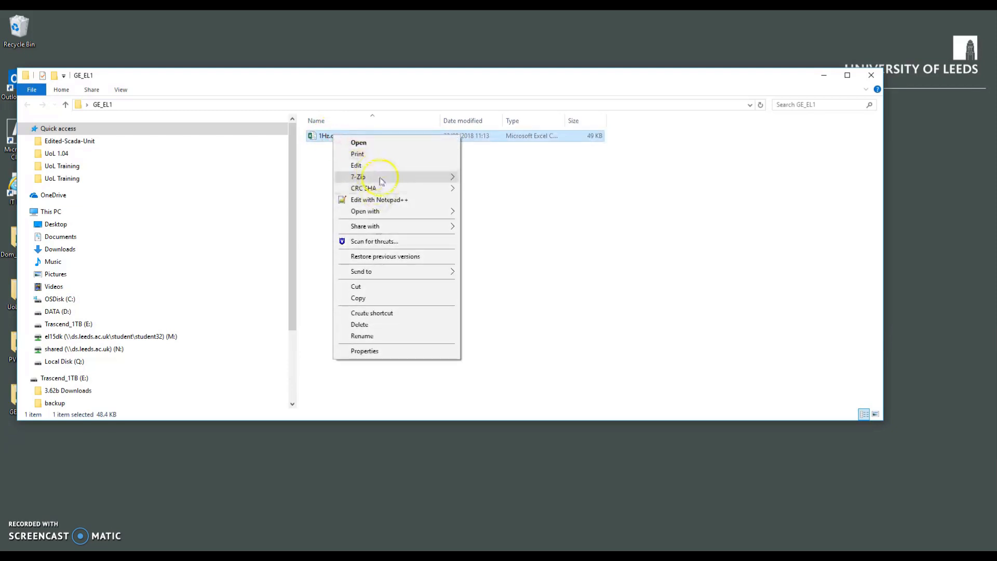
click(376, 300)
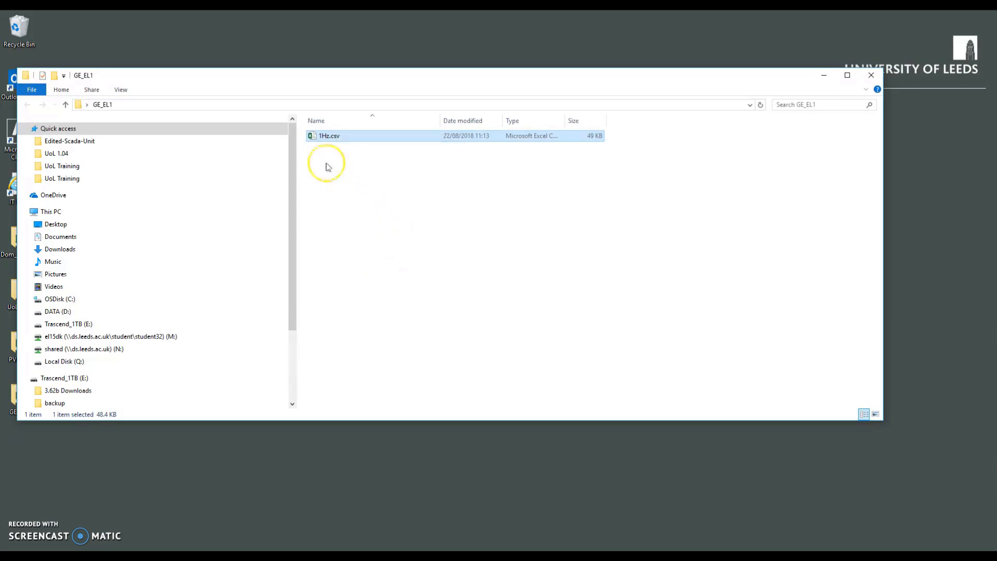
Paste 1Hz.csv into the Edited-Scada-Unit folder on DATA (D:), replacing the existing file of that name
drag(291, 141, 297, 213)
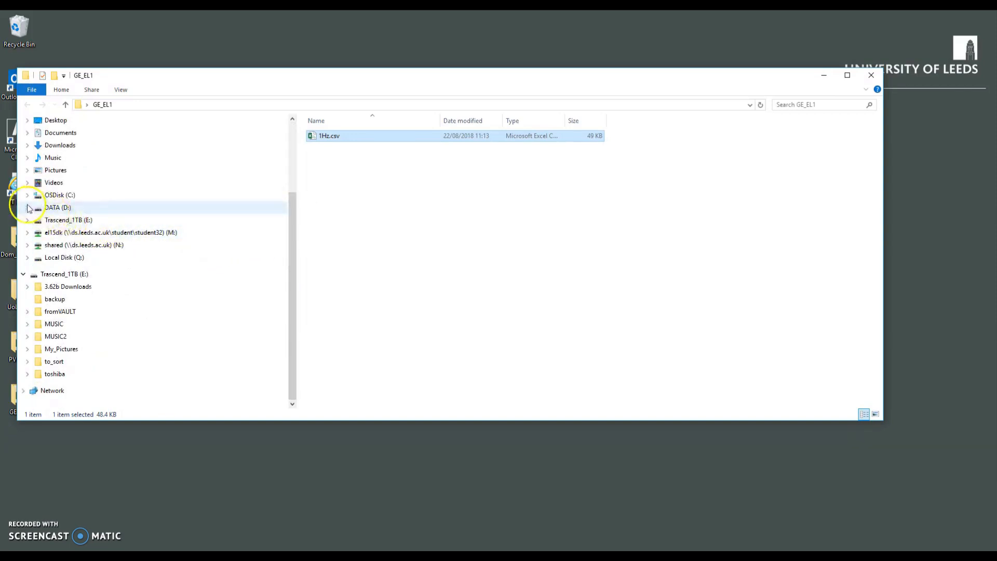
click(80, 208)
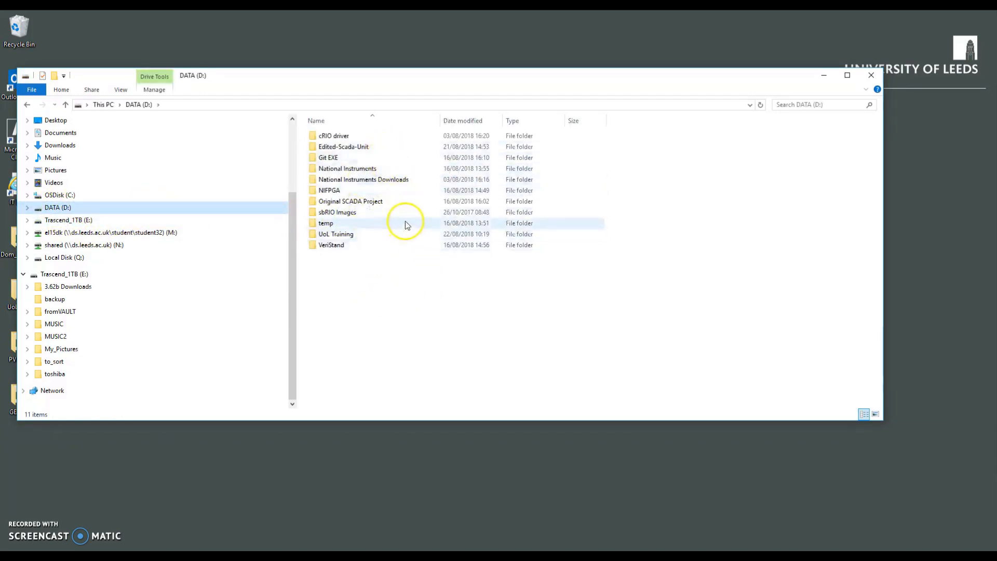
mouse_move(396, 243)
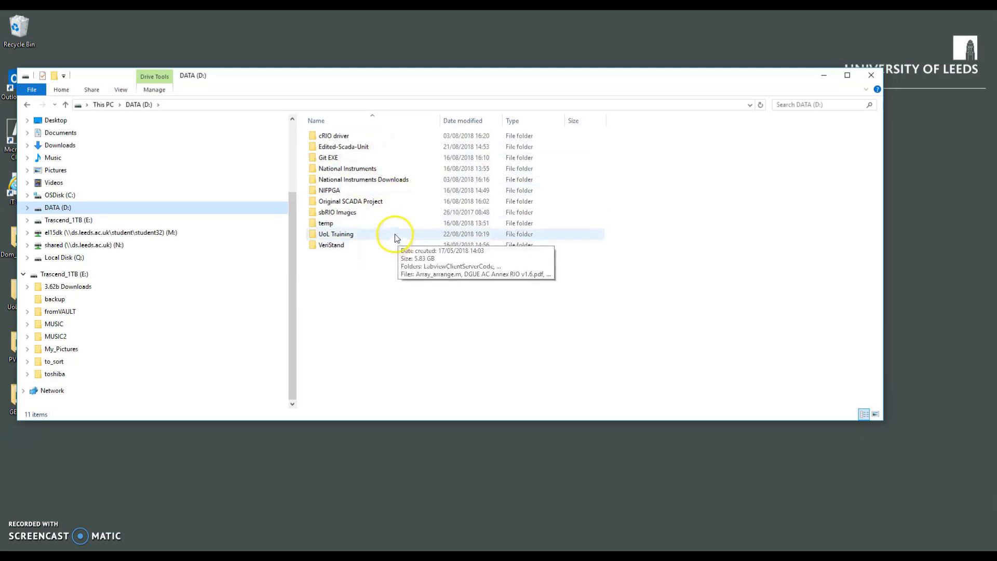
double_click(391, 148)
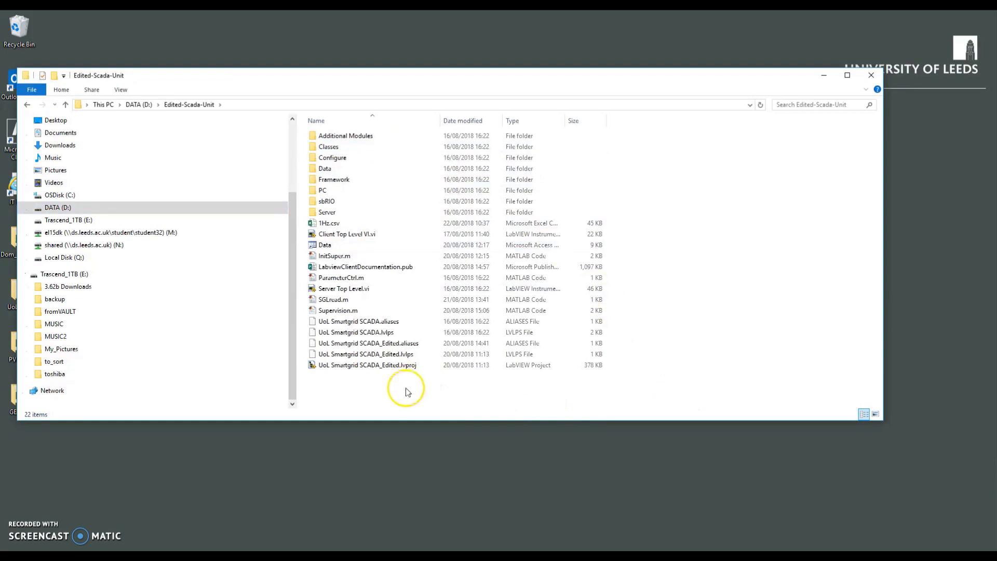
click(356, 387)
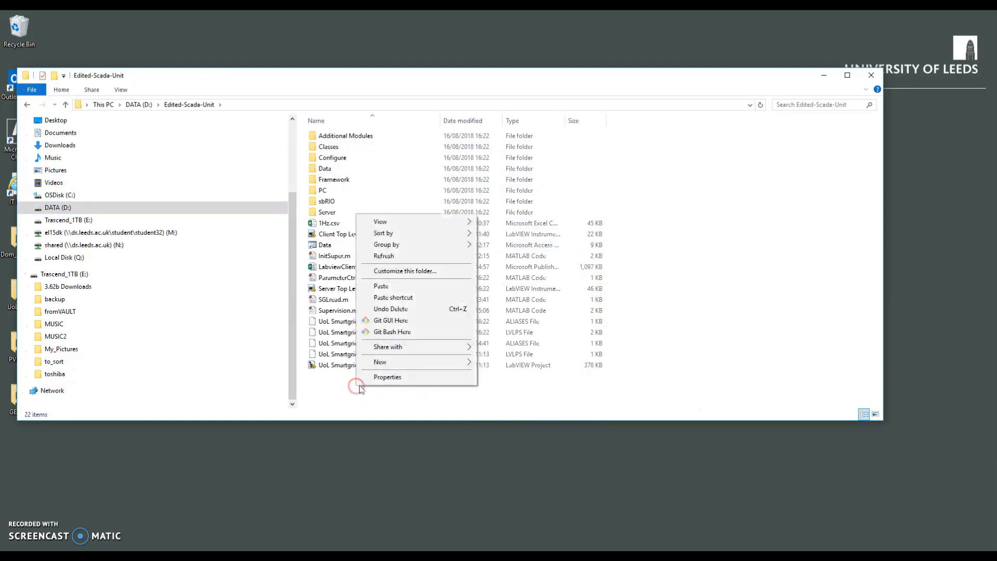
click(394, 285)
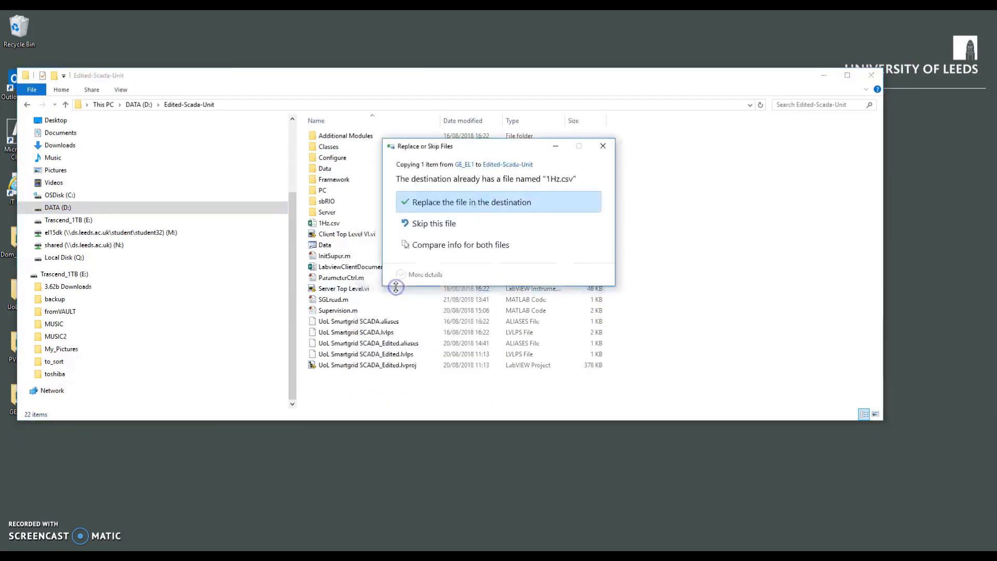
click(473, 206)
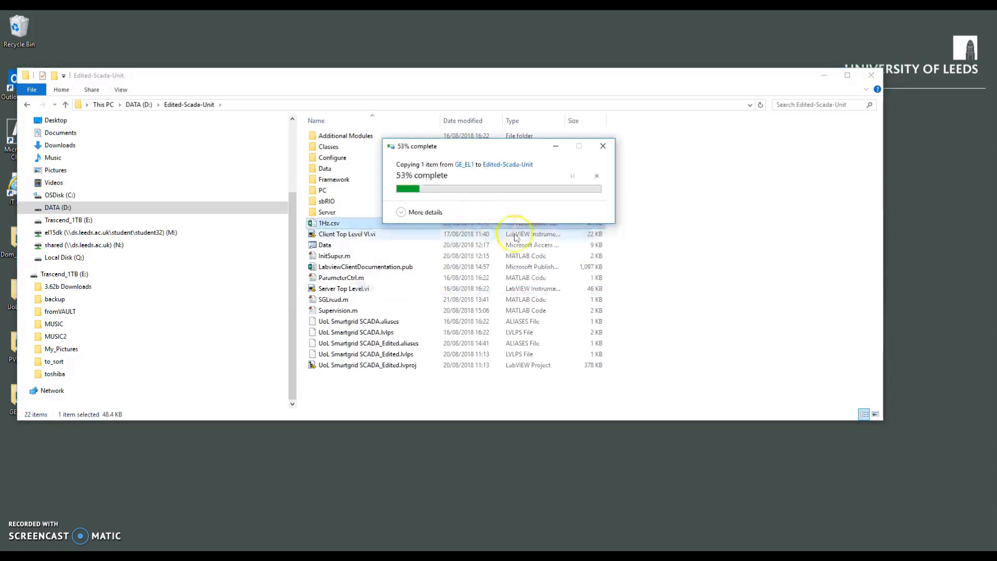
click(751, 236)
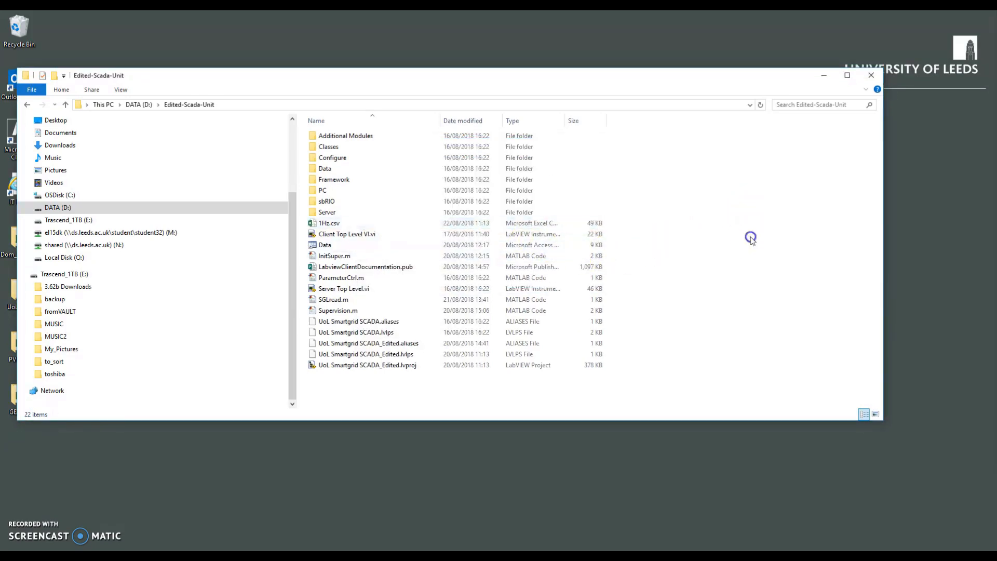
Minimise the folder window and switch to MATLAB R2017a
click(825, 76)
mouse_move(148, 549)
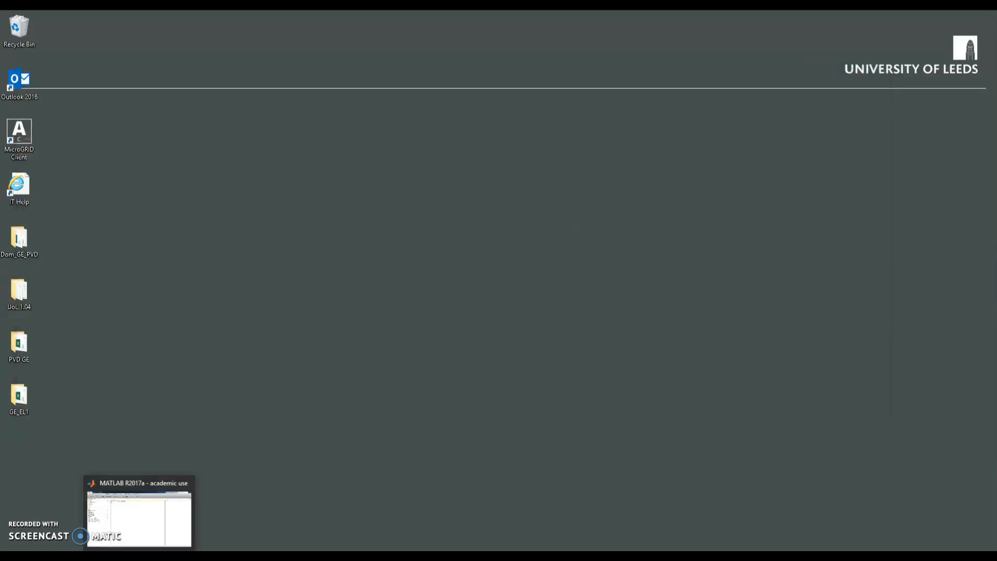
click(150, 508)
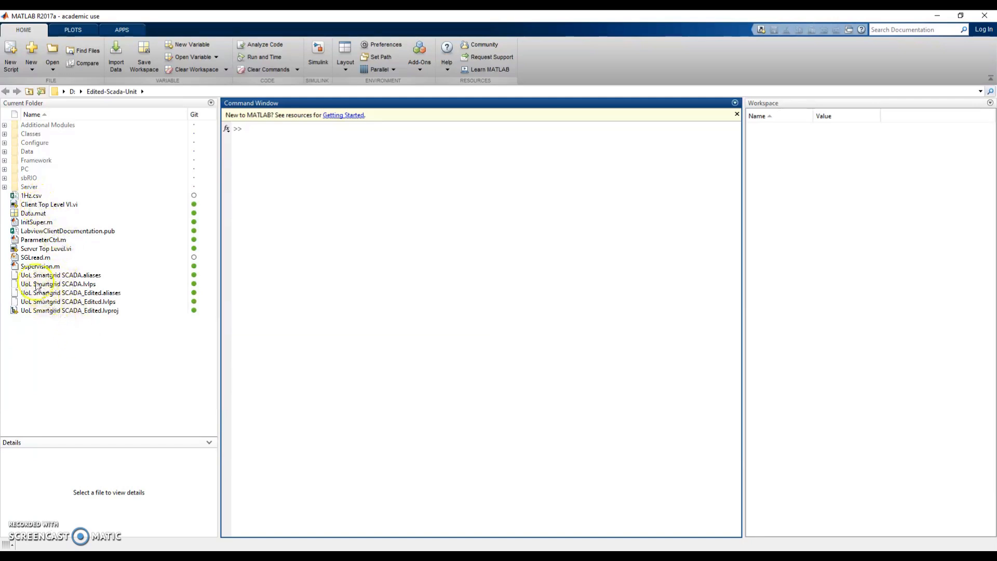
click(262, 134)
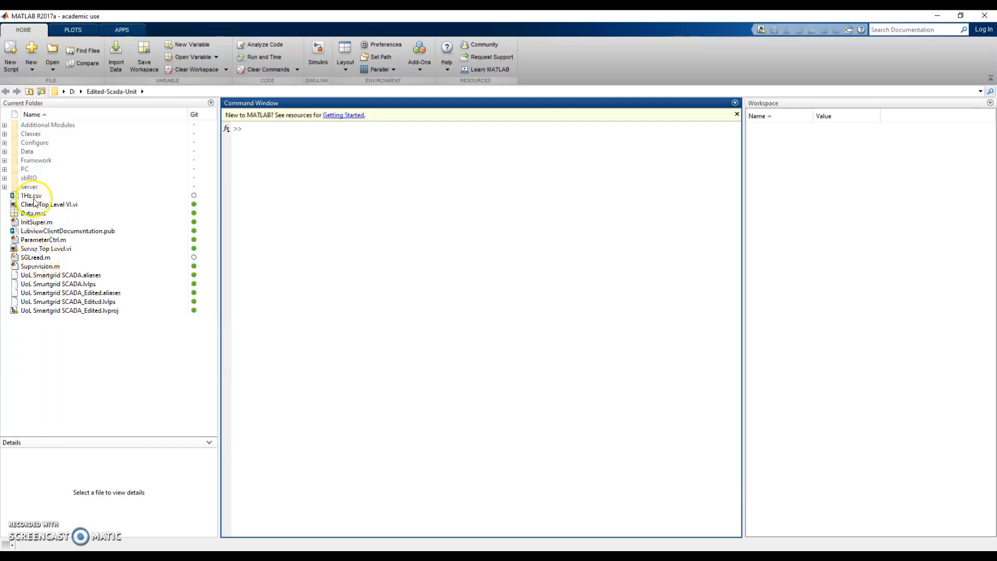
click(272, 134)
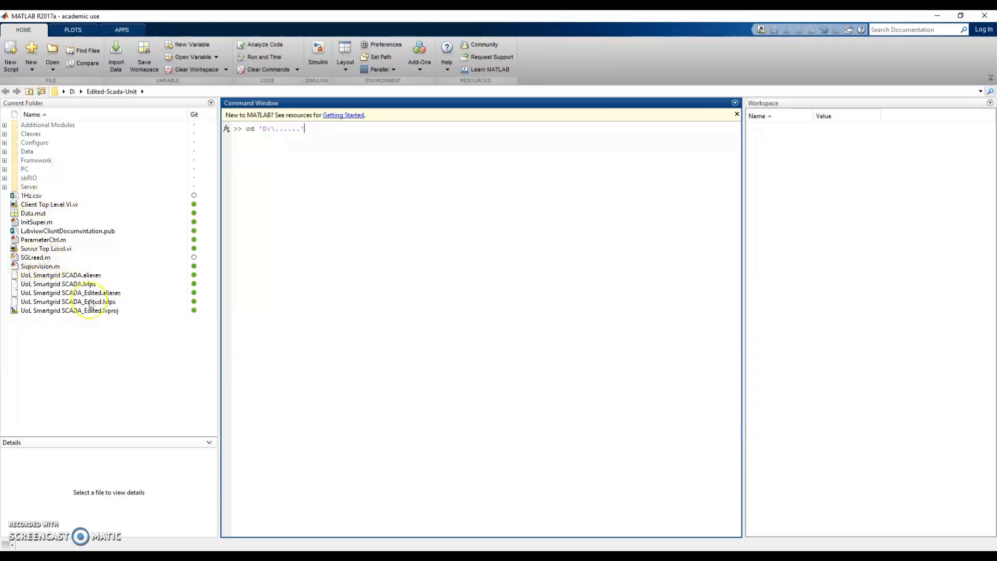
key(BackSpace)
key(BackSpace)
key(BackSpace)
key(BackSpace)
key(BackSpace)
key(BackSpace)
key(BackSpace)
key(BackSpace)
key(BackSpace)
key(BackSpace)
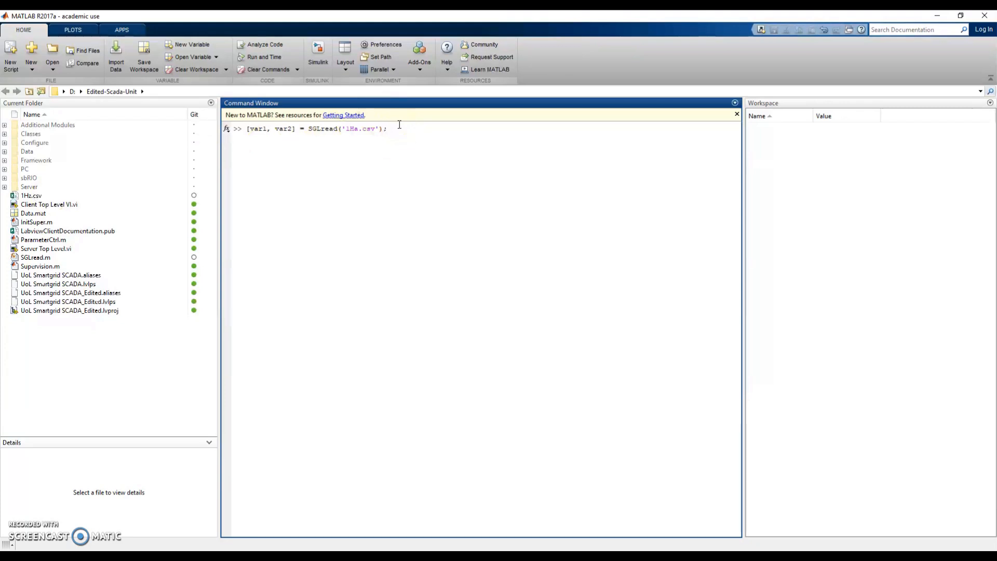
Run [var1, var2] = SGLread('1Hz.csv'); to load the logged data into the workspace, correcting the file name if mistyped
key(Return)
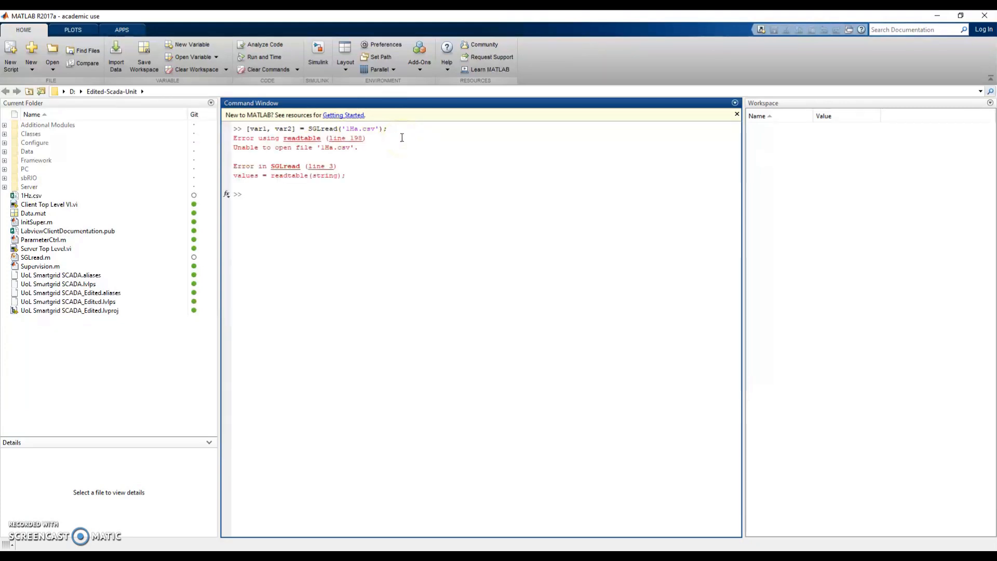
key(Up)
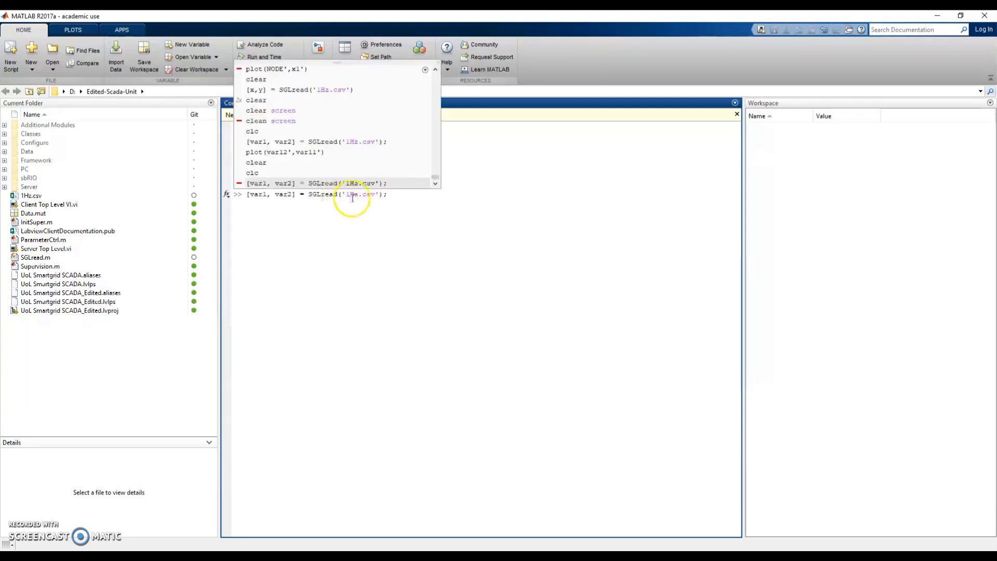
click(361, 195)
key(Return)
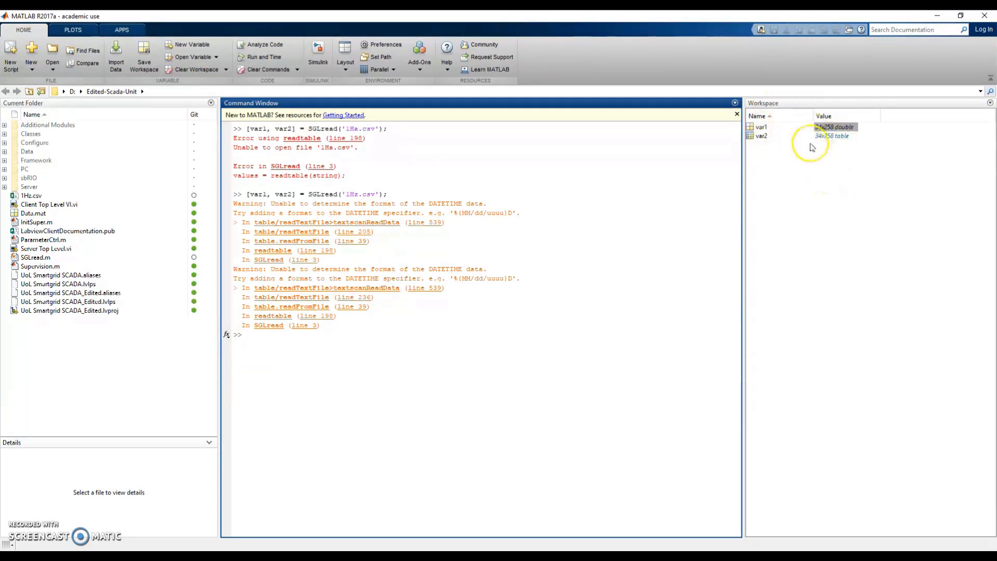
Open the var2 table and examine its node names, channels and timestamps from the first column through the last GE column
double_click(759, 137)
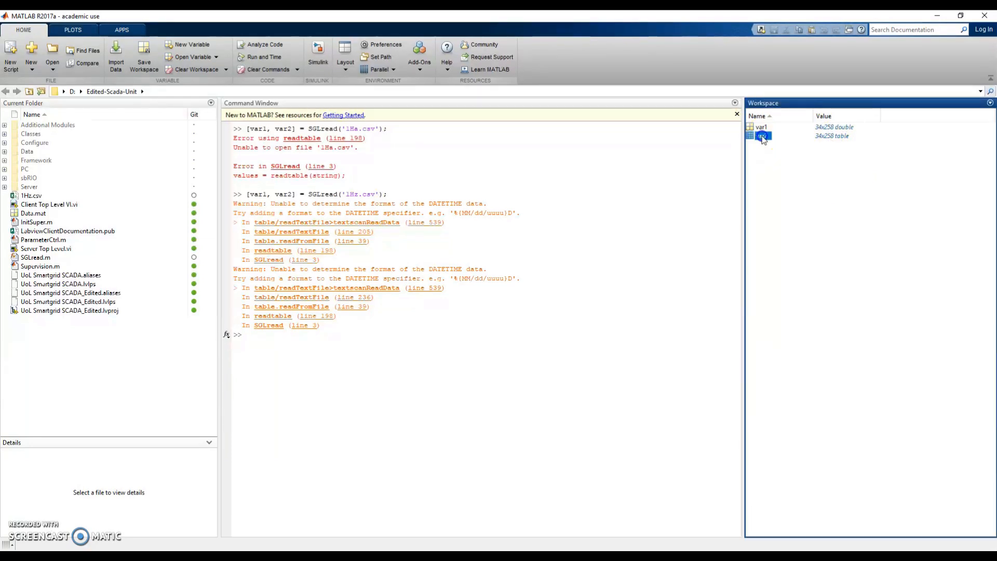
drag(271, 141, 317, 142)
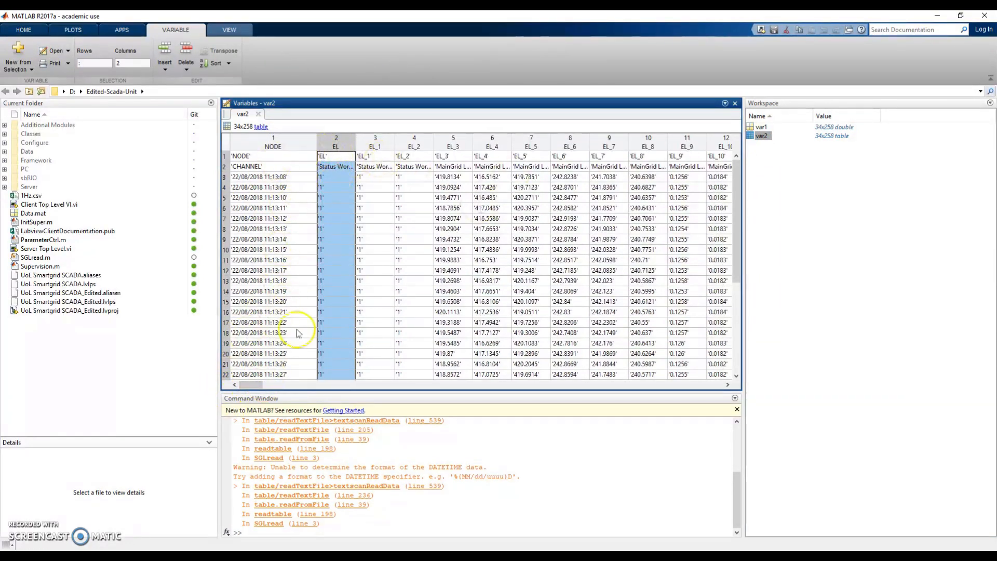
drag(263, 387, 718, 385)
drag(592, 219, 661, 217)
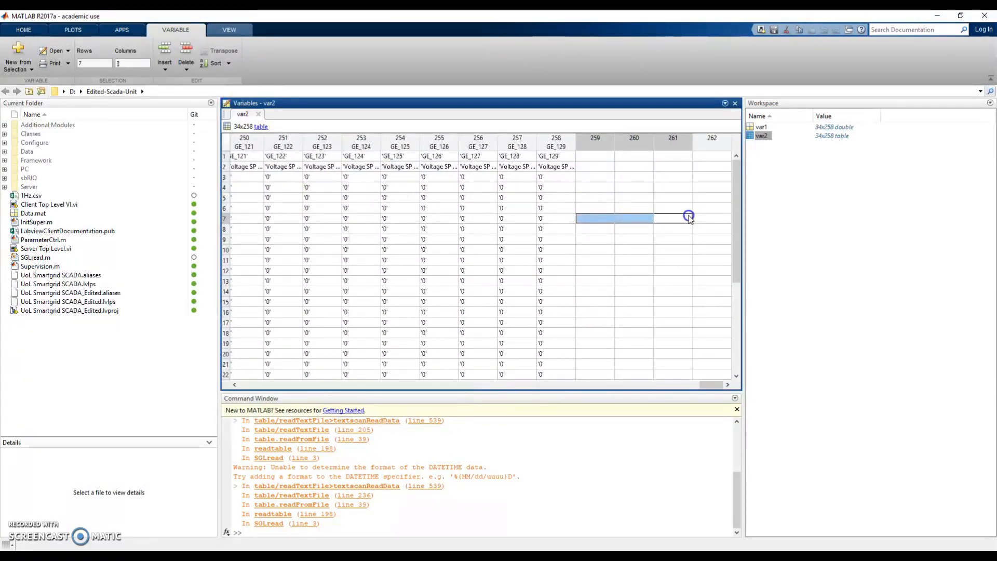
drag(713, 388, 251, 385)
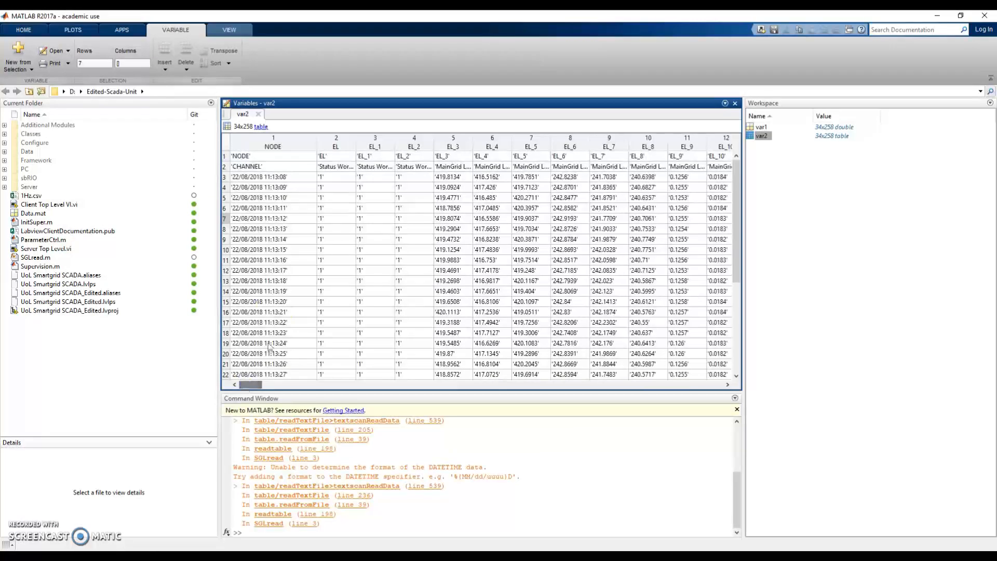
click(247, 207)
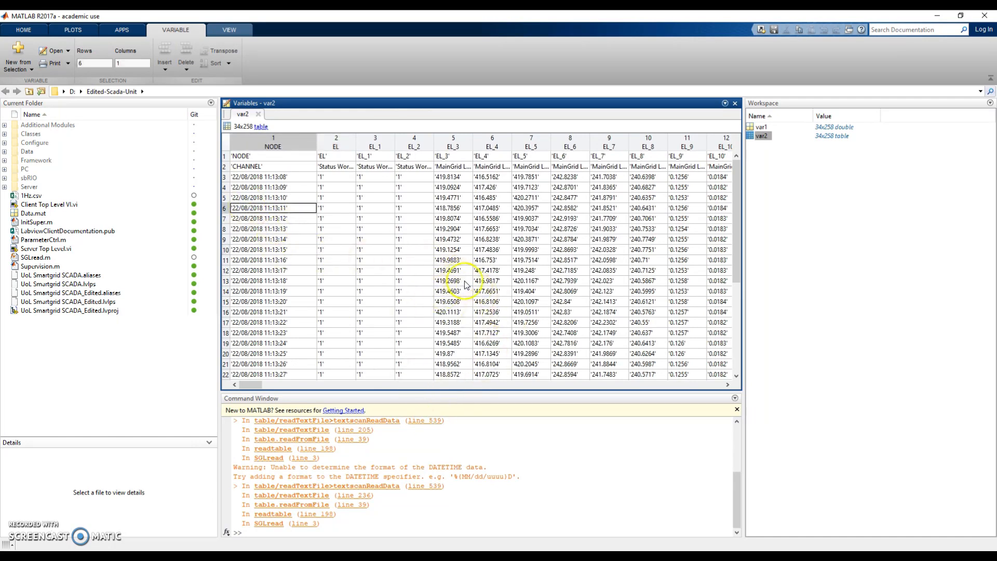
Open the var1 matrix and examine its numeric samples, especially the column 5 values from row 3 down
click(468, 300)
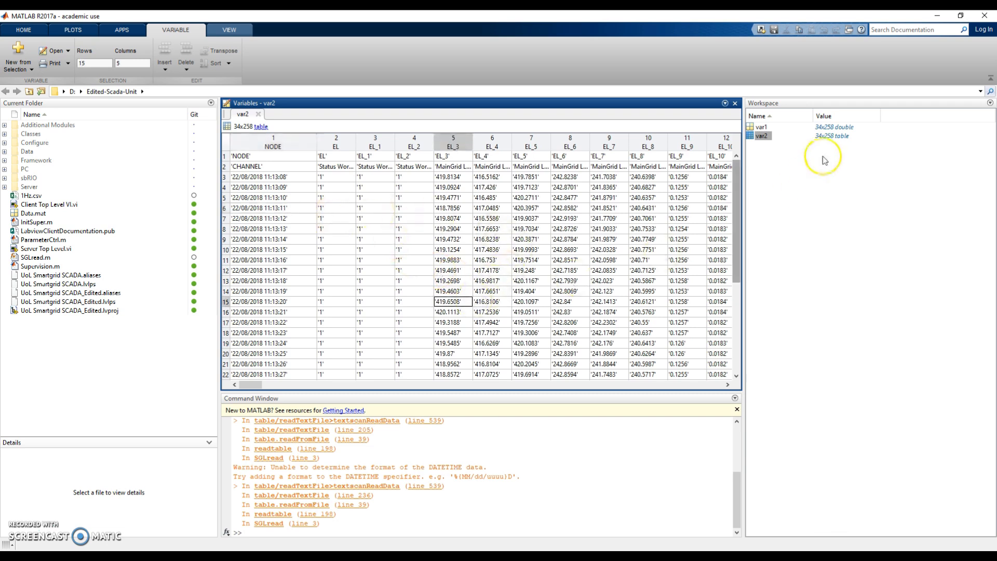
double_click(761, 128)
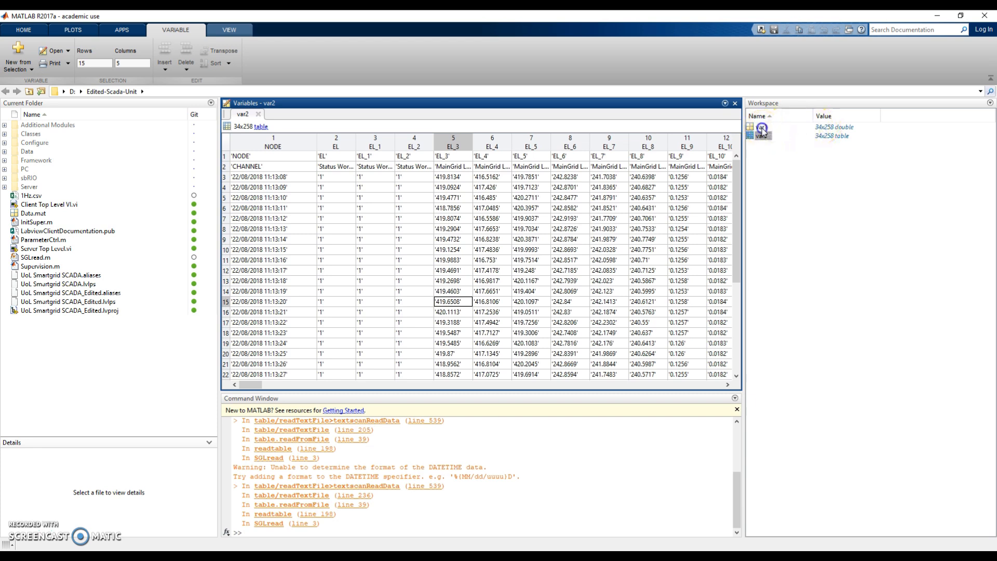
click(405, 249)
drag(407, 172, 405, 328)
drag(254, 385, 255, 386)
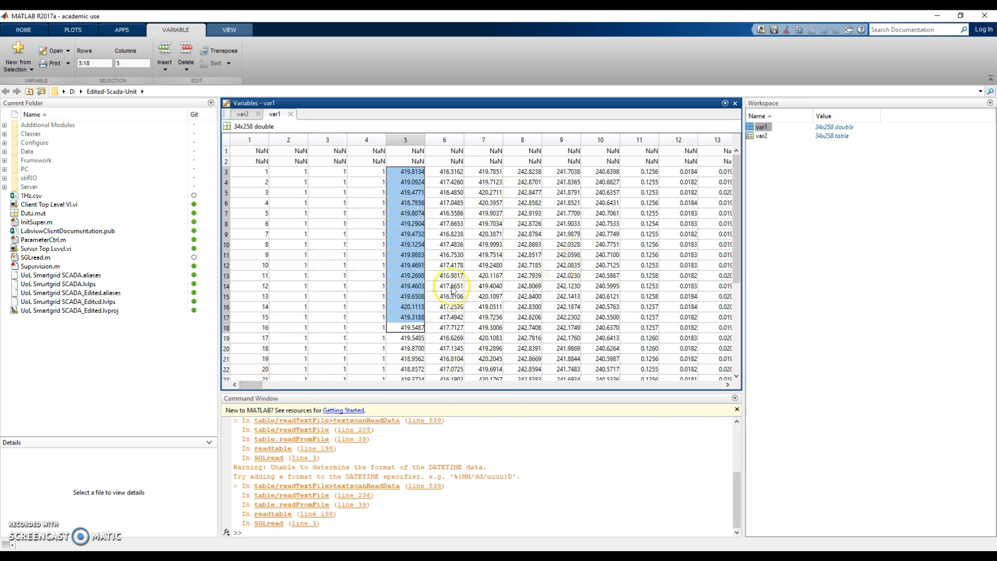
click(524, 265)
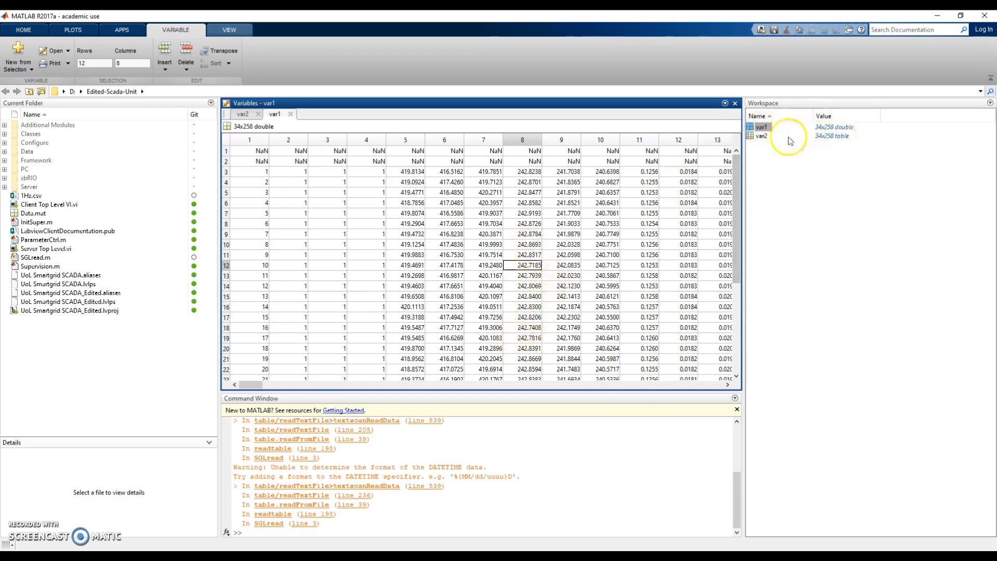
Return to the var2 table and widen the EL_3 column so its full channel name can be read
double_click(762, 136)
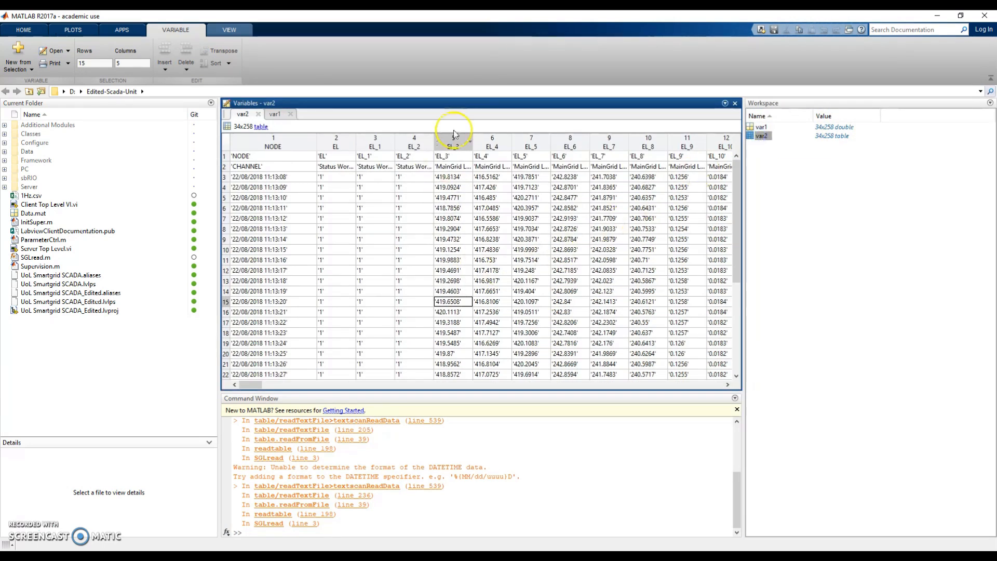
drag(474, 139, 608, 148)
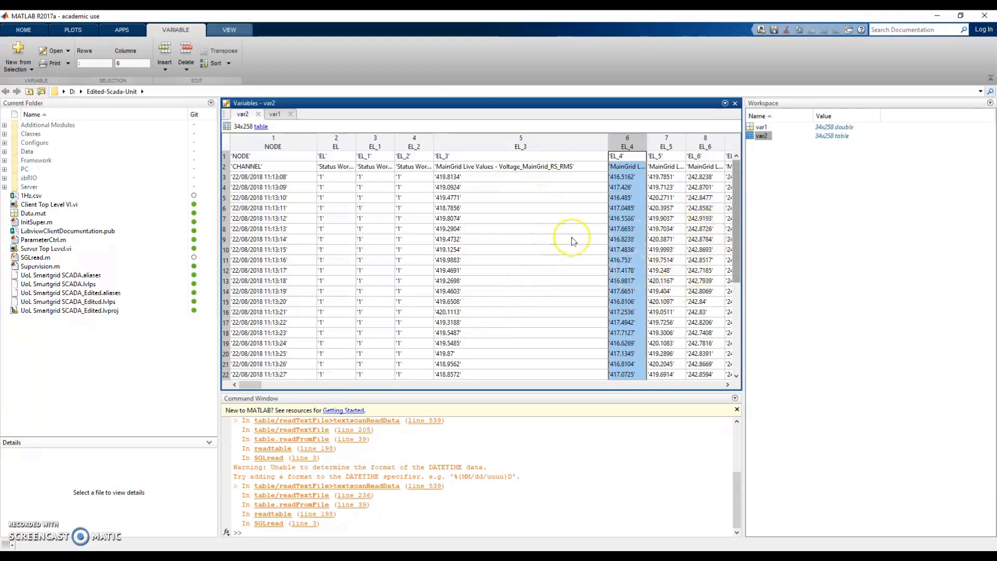
click(501, 219)
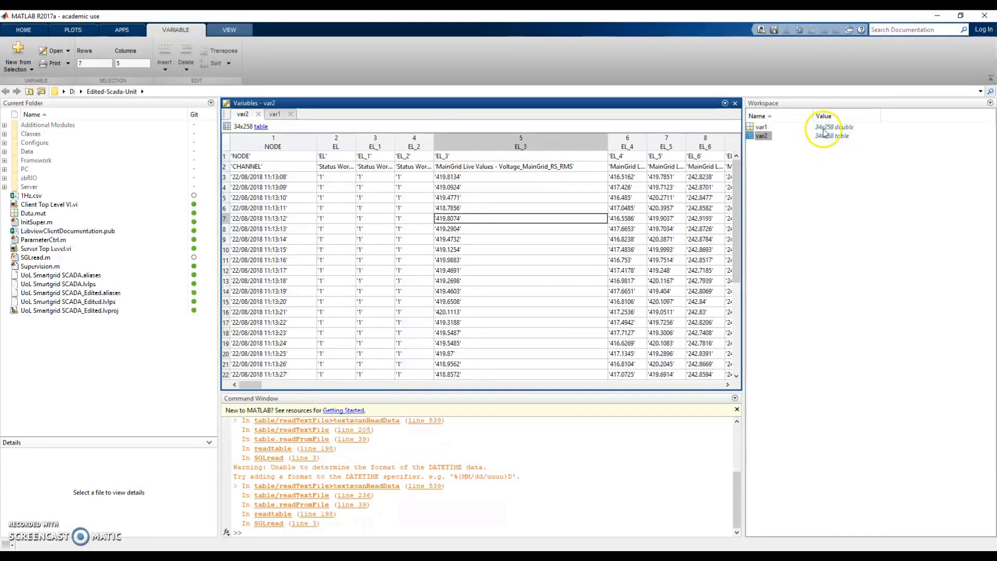
Create a new numeric array from column 5 of var1, covering row 3 to the last row
double_click(761, 127)
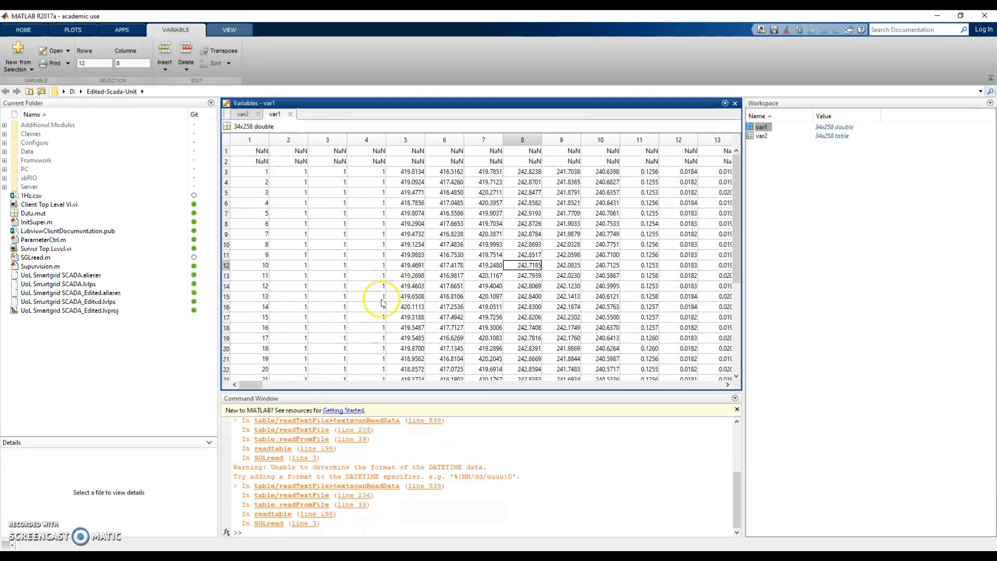
click(414, 173)
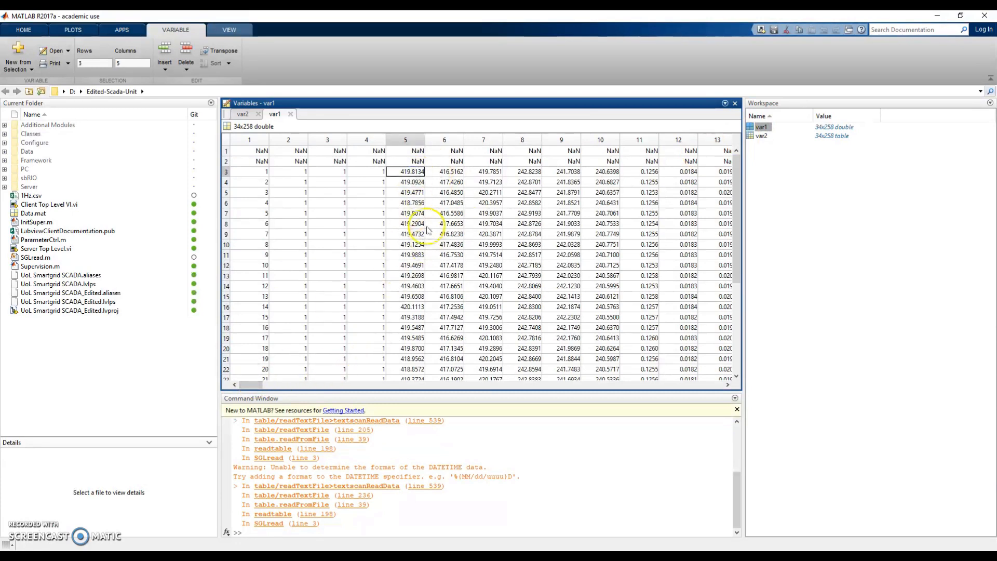
drag(414, 174, 413, 336)
right_click(408, 208)
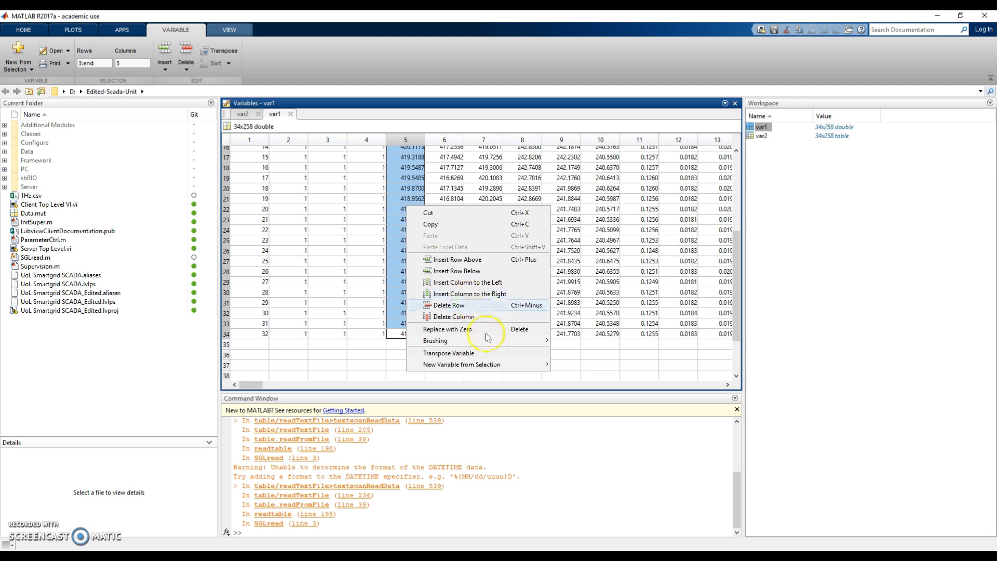
mouse_move(482, 364)
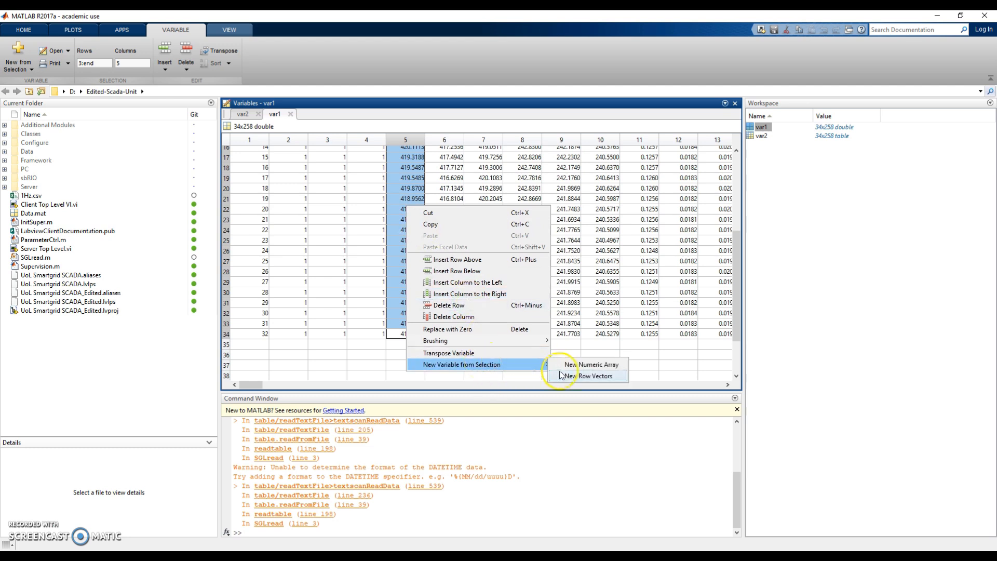
click(589, 366)
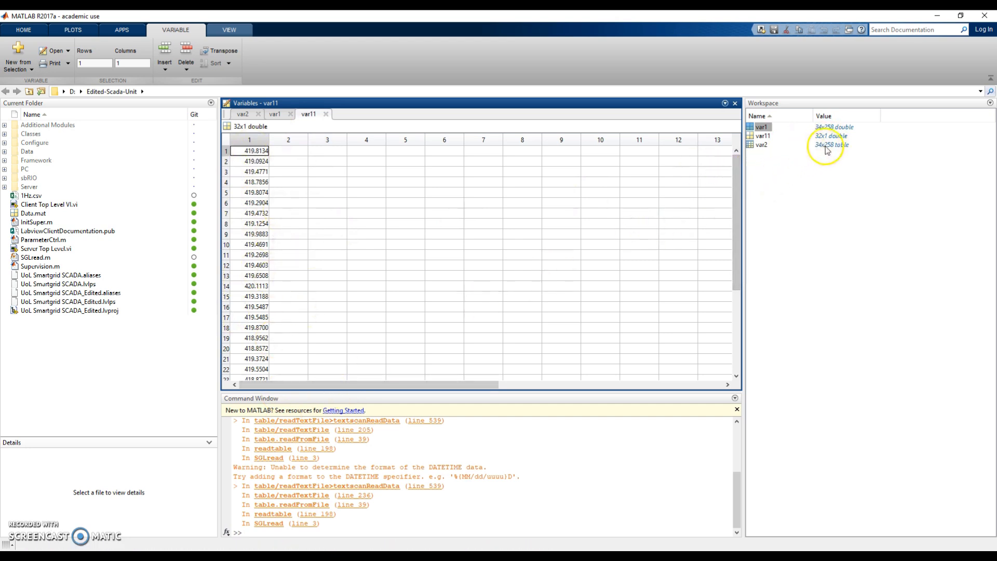
Create a new numeric array from the sample numbers in column 1 of var1, covering row 3 to the end
double_click(761, 127)
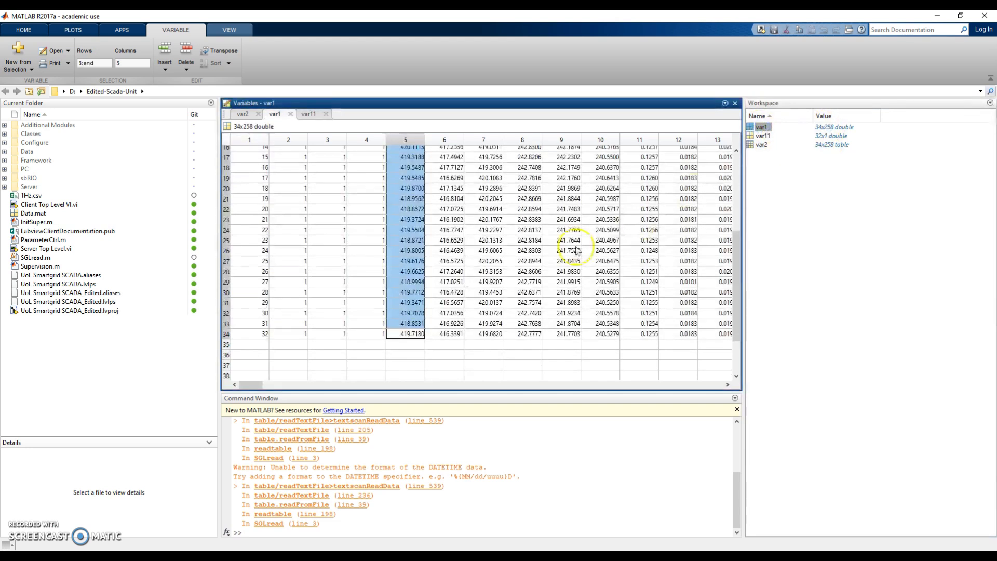
scroll(253, 296, up, 4)
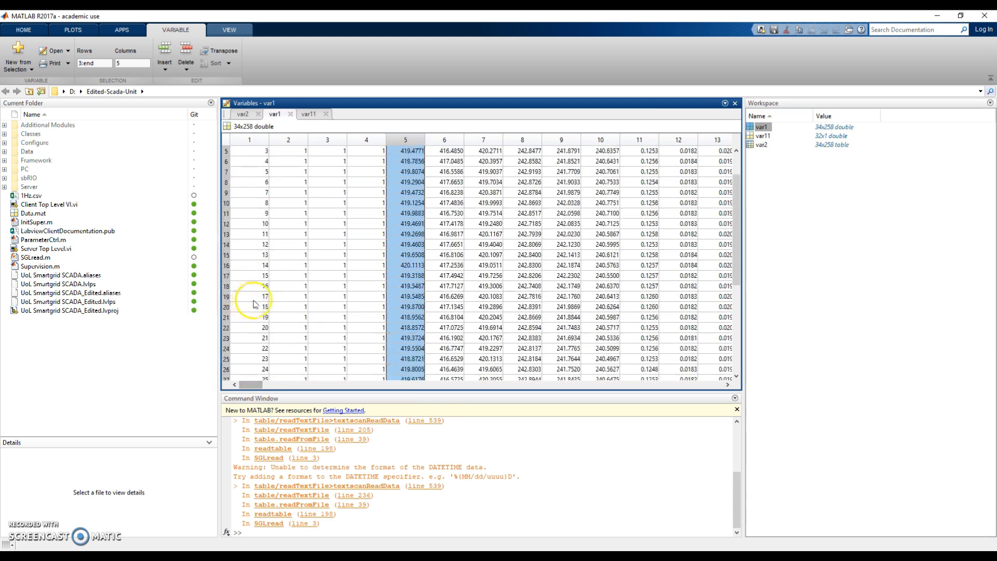
scroll(255, 304, up, 2)
drag(256, 175, 261, 346)
right_click(256, 281)
mouse_move(325, 437)
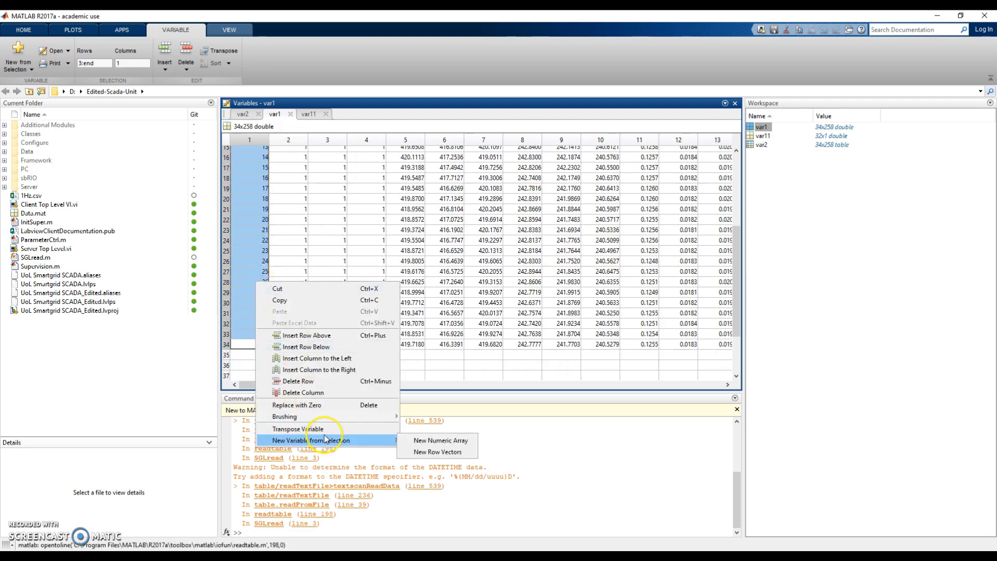
click(450, 441)
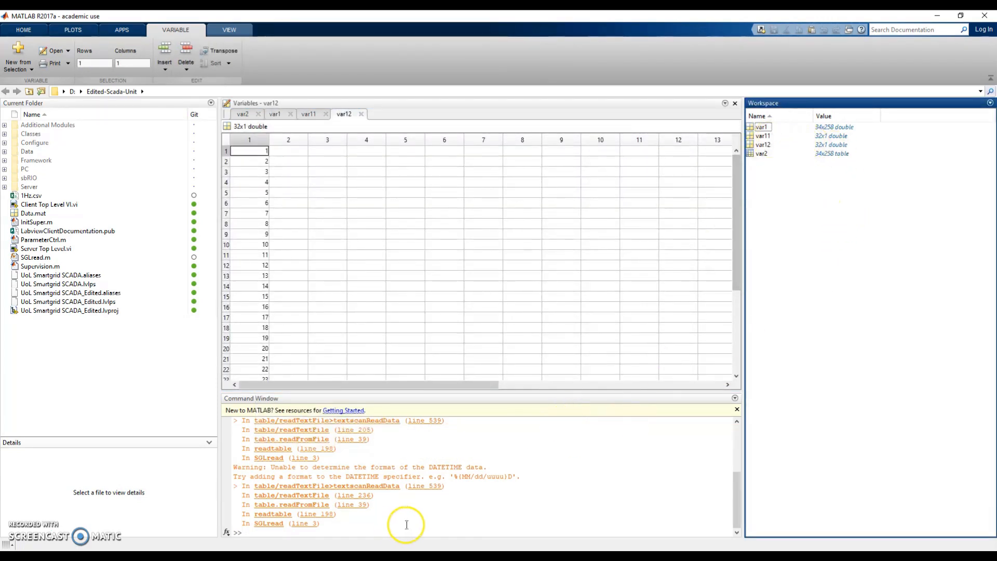
Run plot(var12',var11') to graph the voltage samples, move the figure aside for viewing and minimise it
click(369, 530)
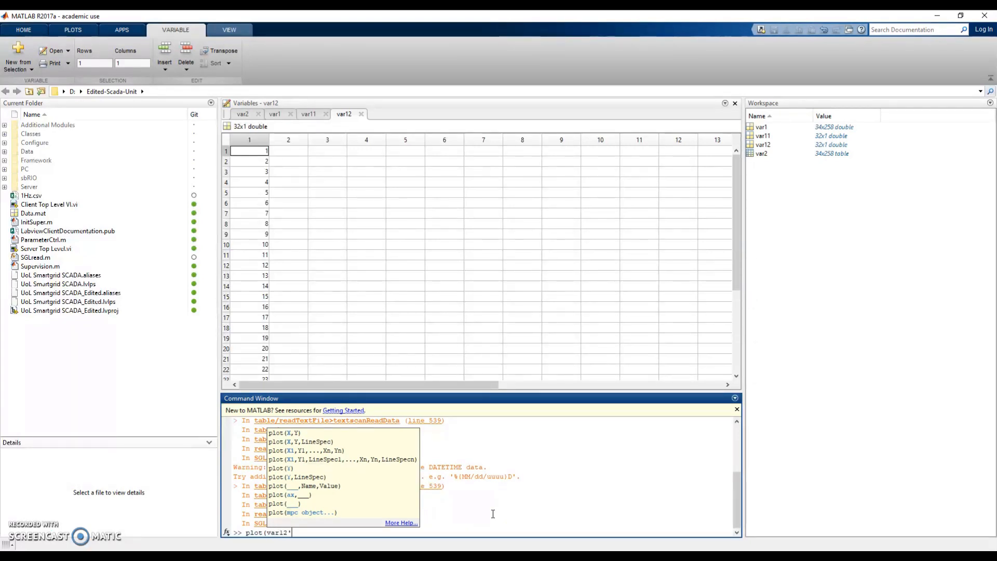
text(,)
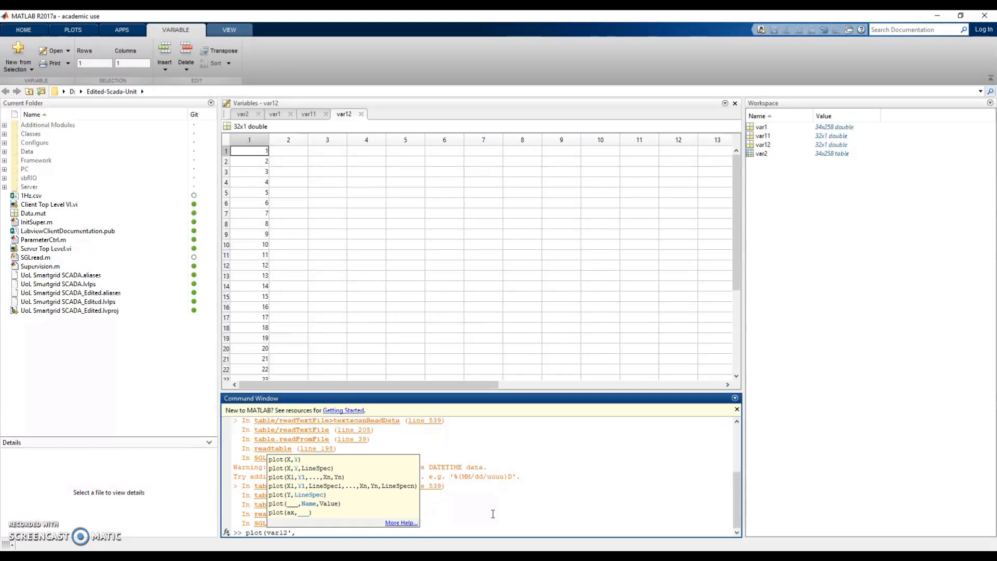
text(var)
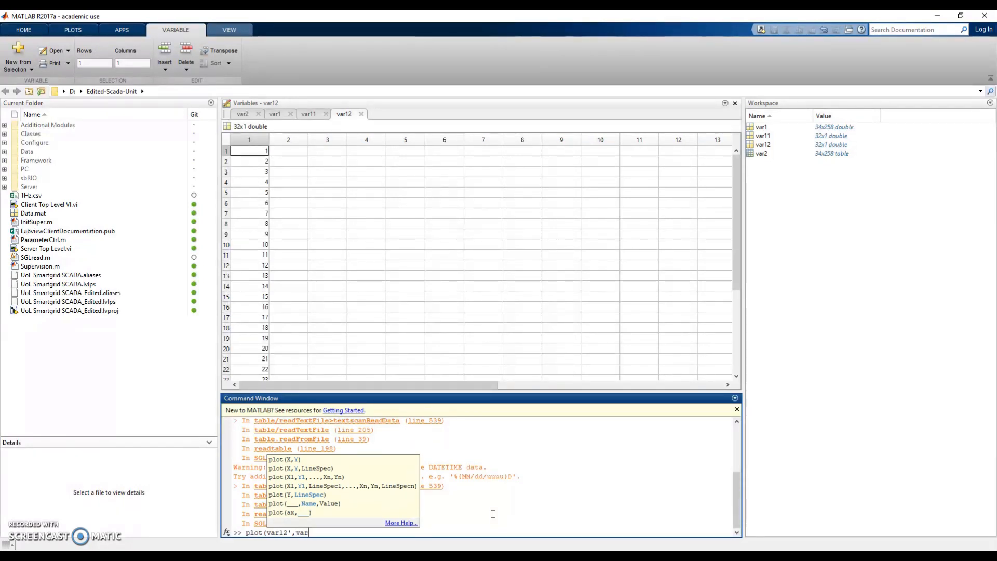
text(11'))
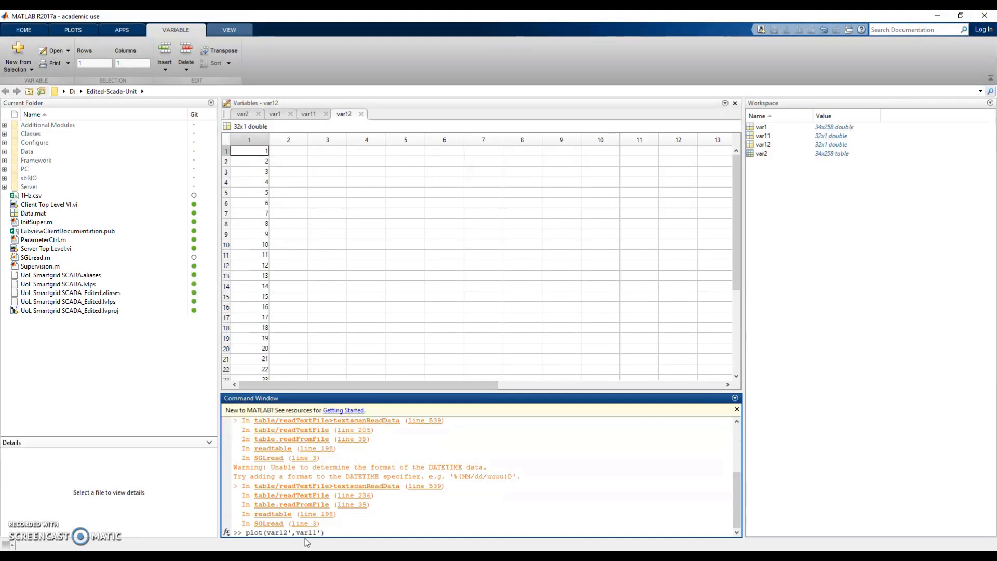
click(348, 529)
key(Return)
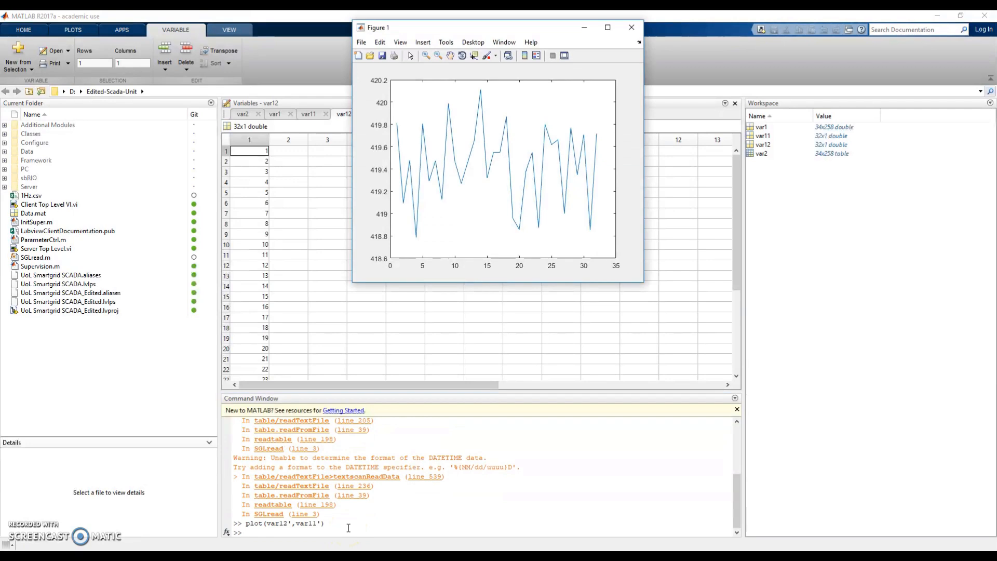
drag(531, 28, 699, 115)
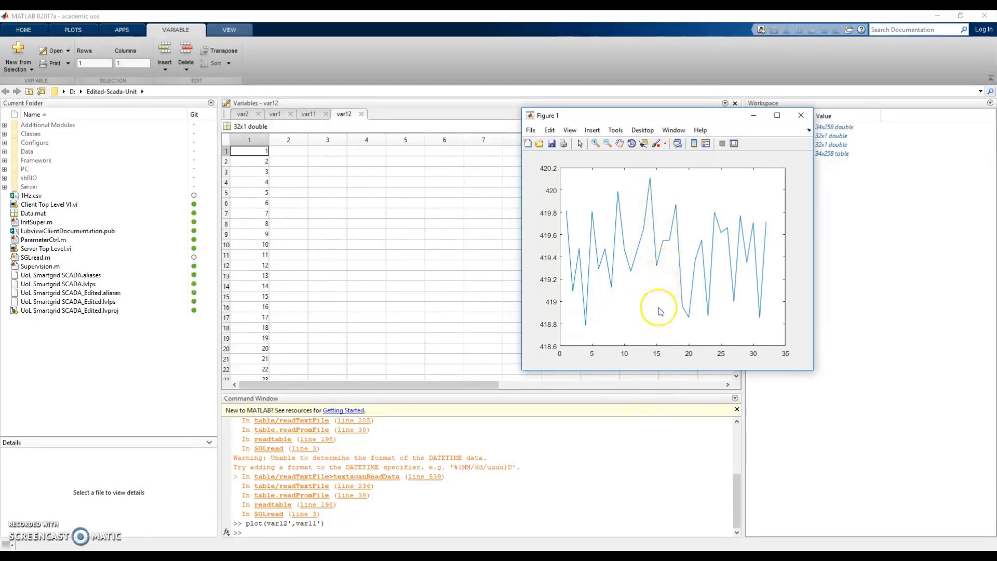
click(753, 117)
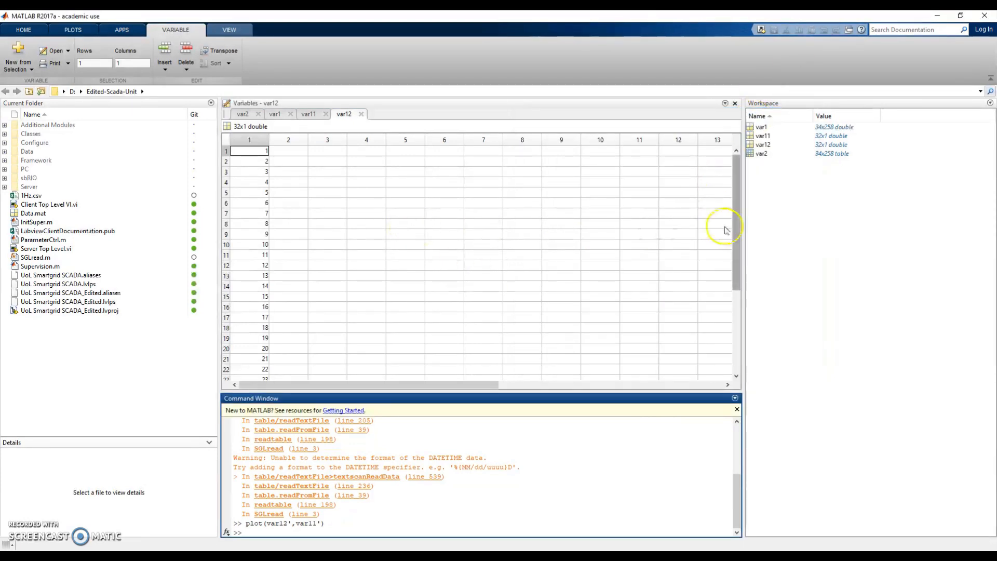
Compare the plotted figure with the sample numbers in var1, and look up the timestamp of sample 14 in row 16 of var2
double_click(837, 130)
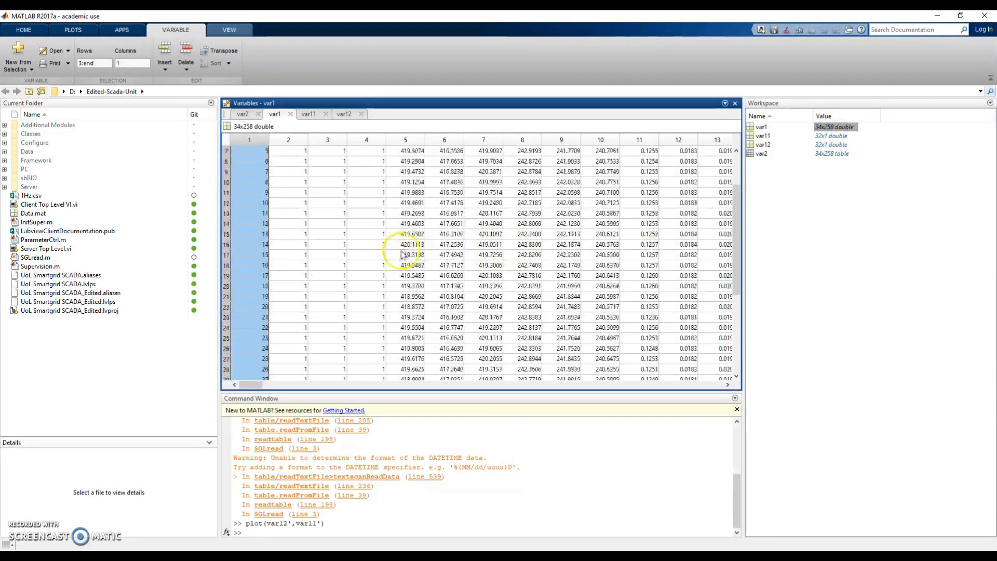
click(254, 286)
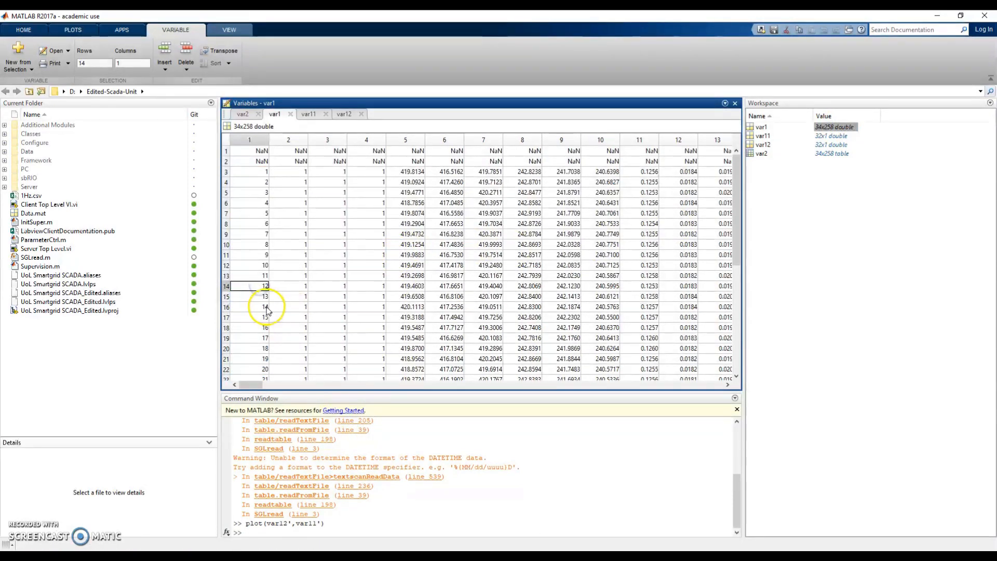
scroll(260, 301, down, 1)
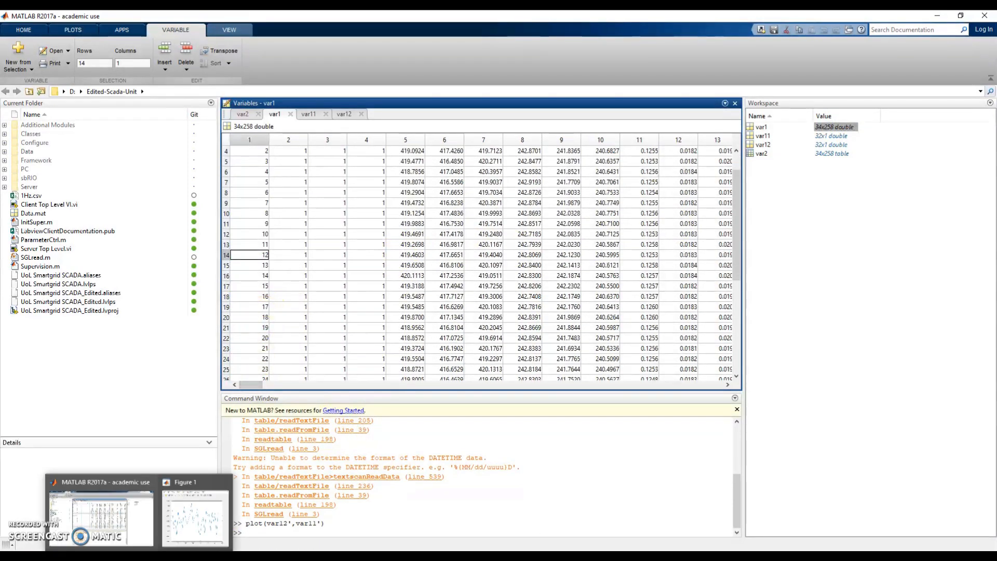
click(190, 514)
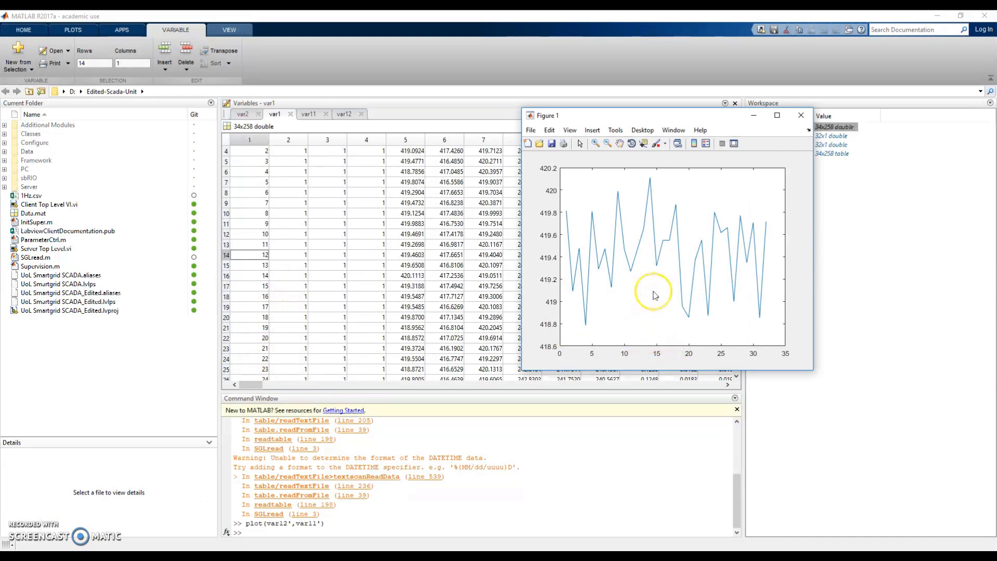
click(755, 116)
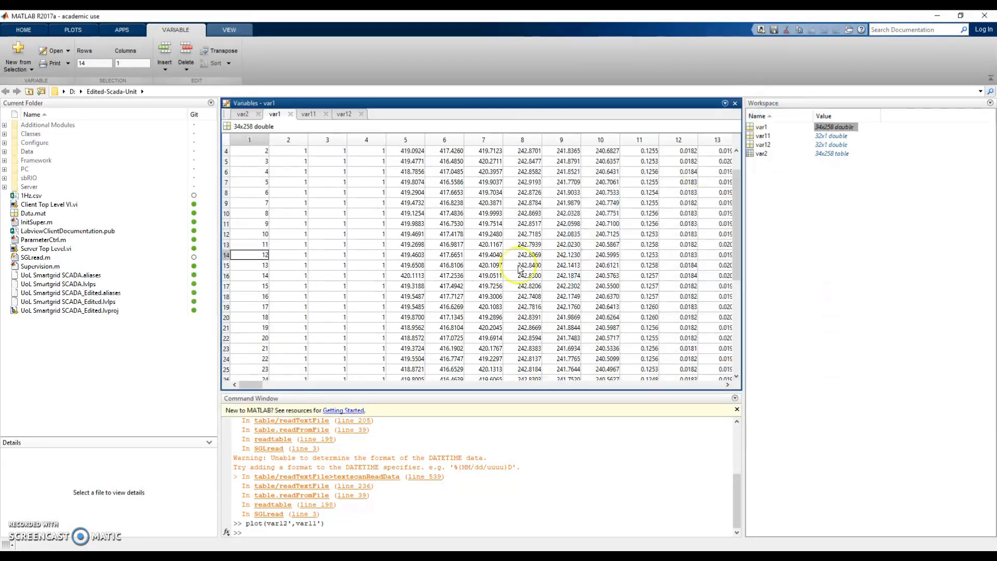
click(254, 275)
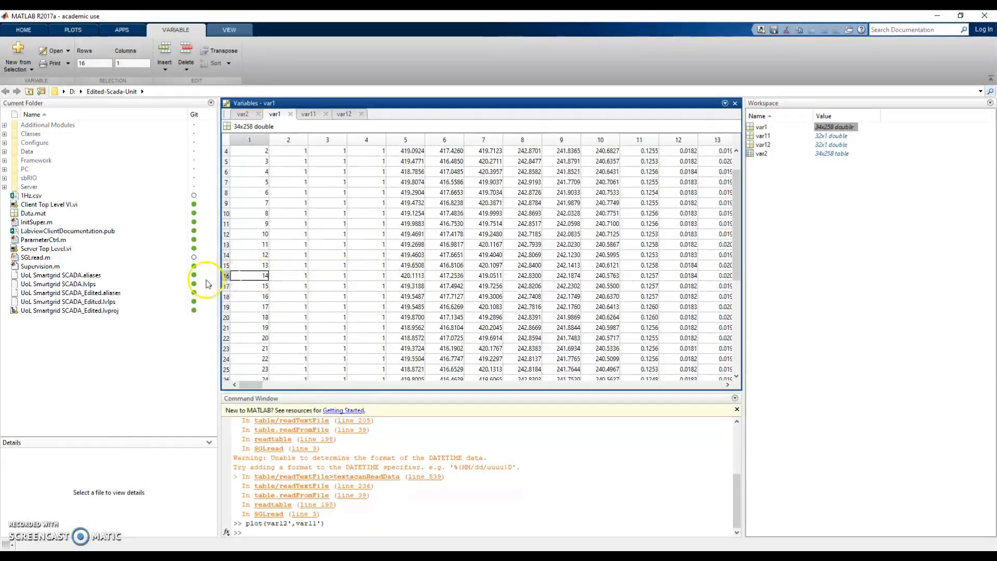
scroll(249, 213, up, 1)
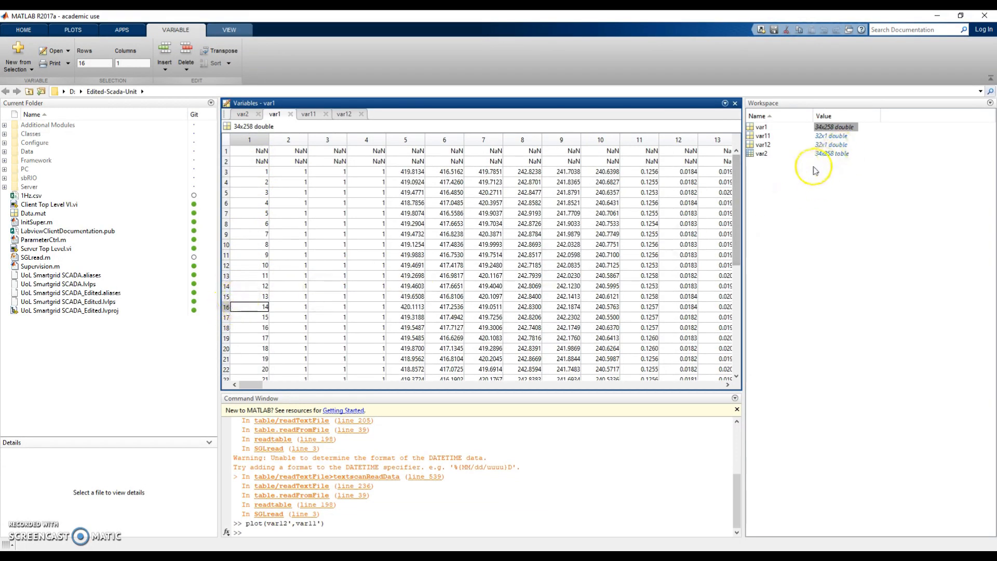
double_click(831, 155)
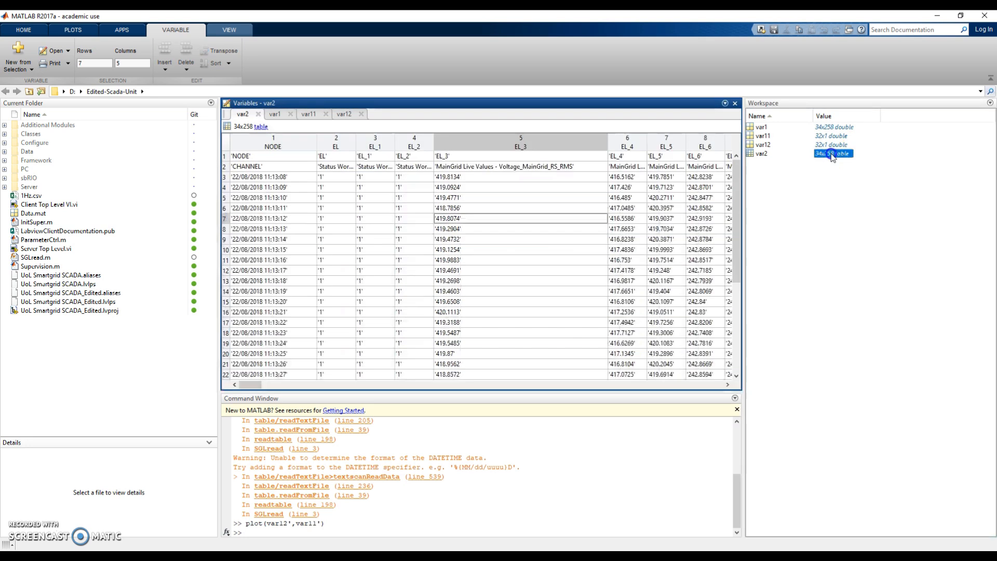
click(260, 314)
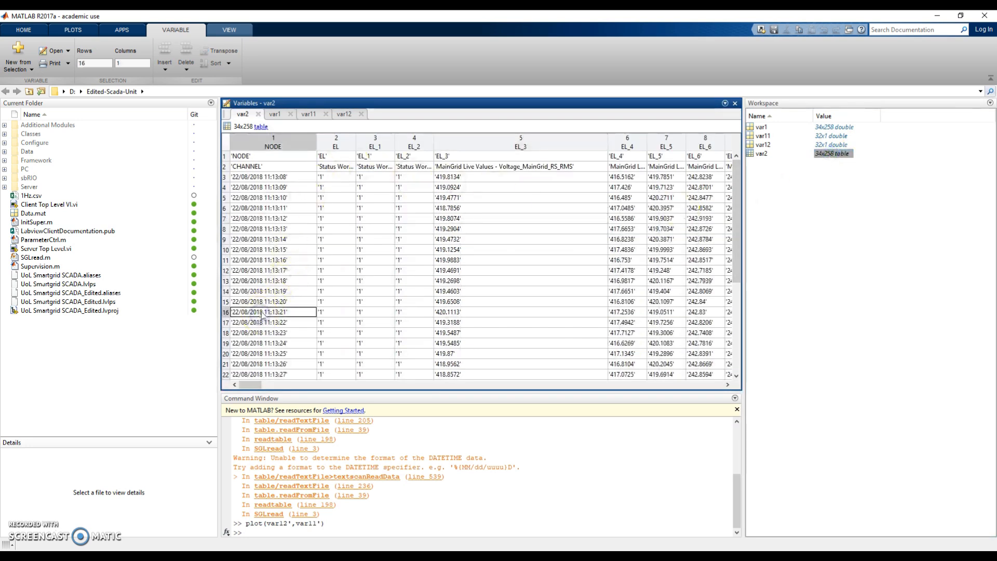